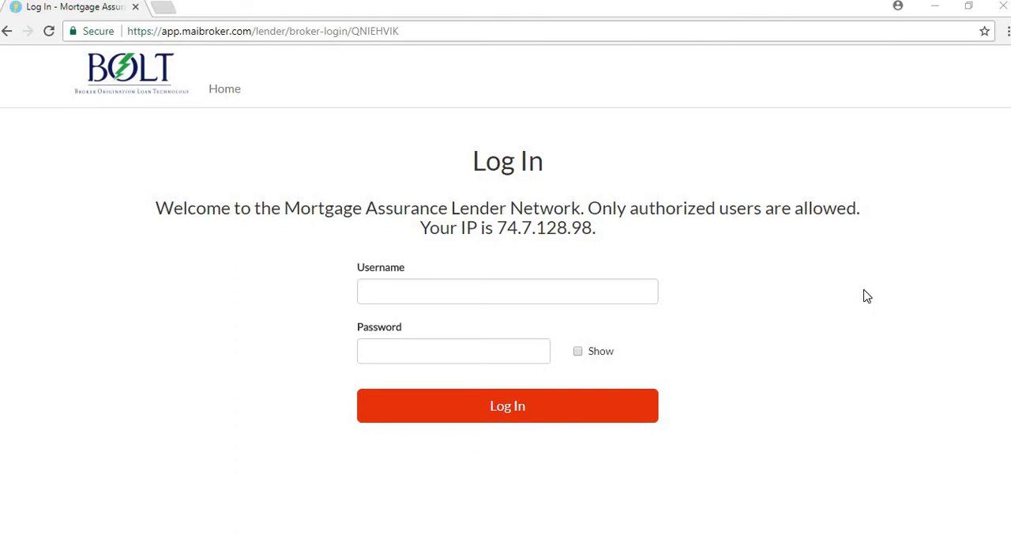
Log in to the lender portal with the account username and password
click(650, 297)
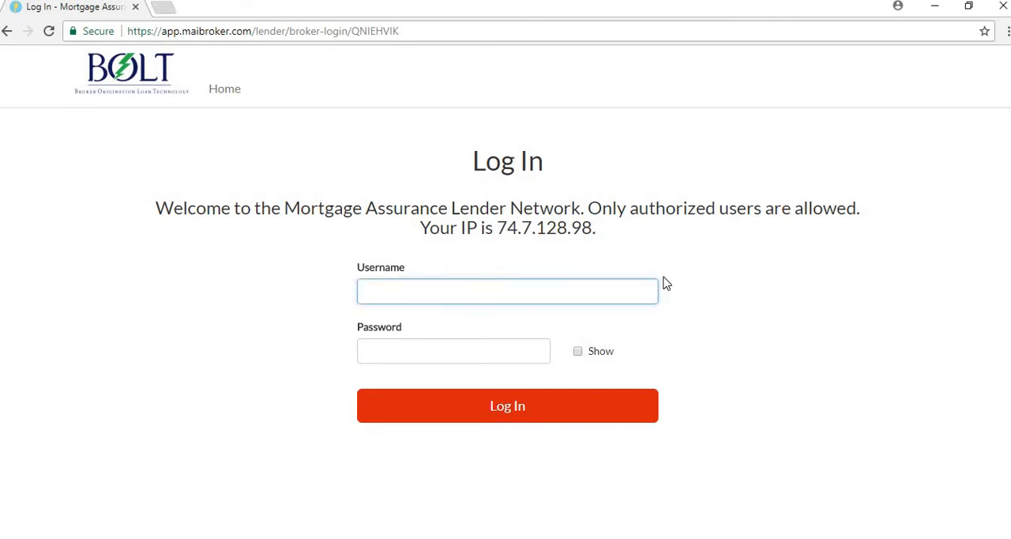
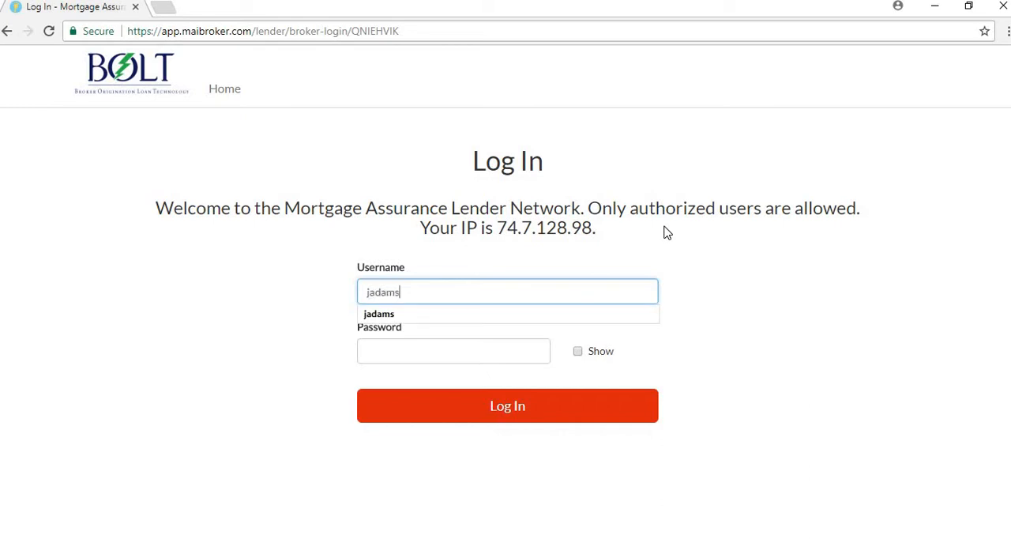
key(Tab)
text(••••••)
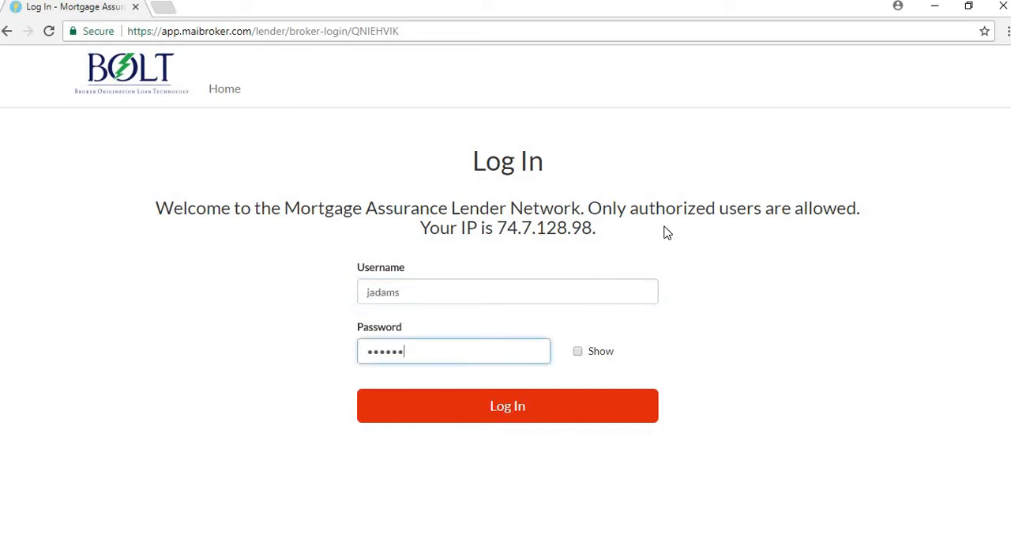
text(•••)
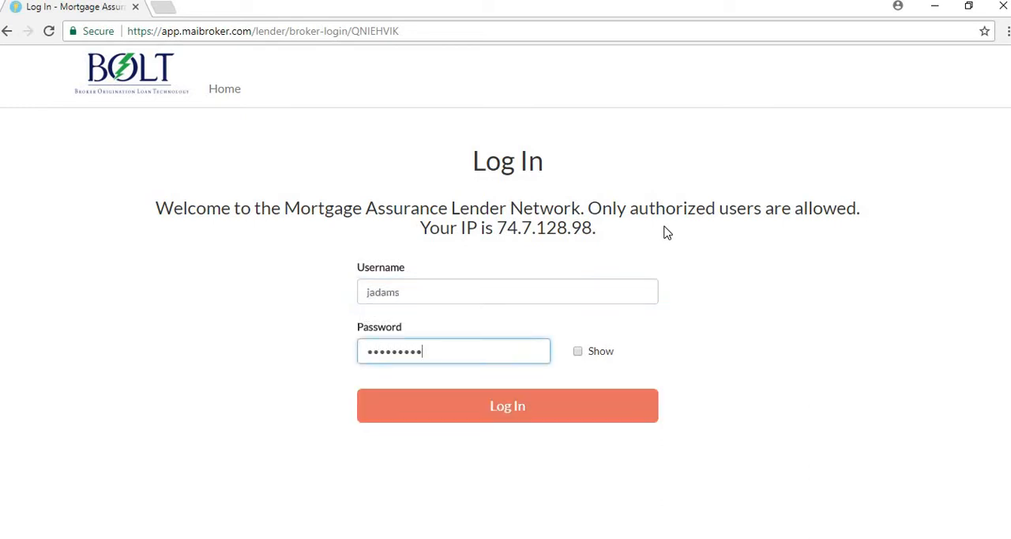
key(Return)
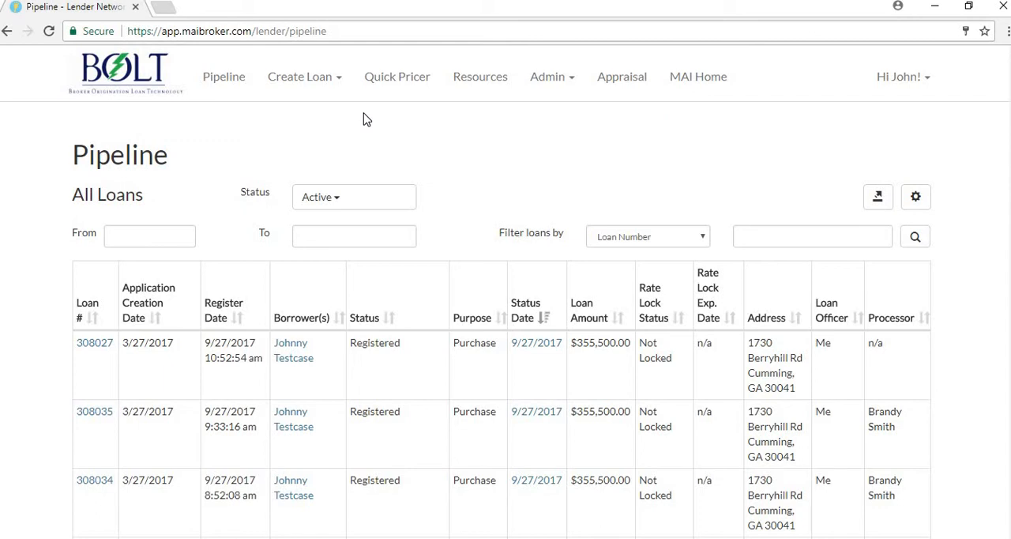
Look over the active loans in the pipeline and open the Fannie Mae 3.2 import page
scroll(368, 124, down, 1)
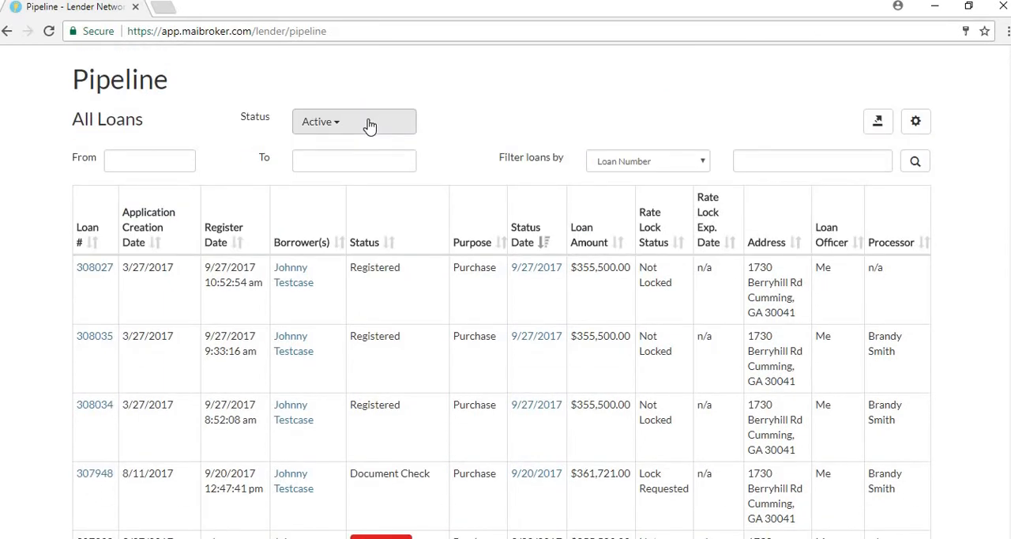
scroll(369, 124, up, 1)
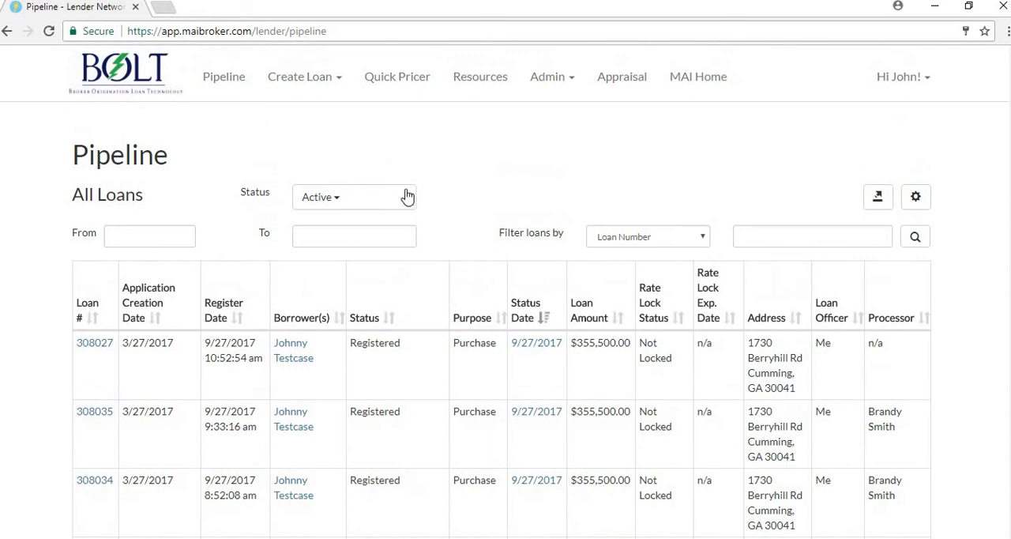
click(334, 87)
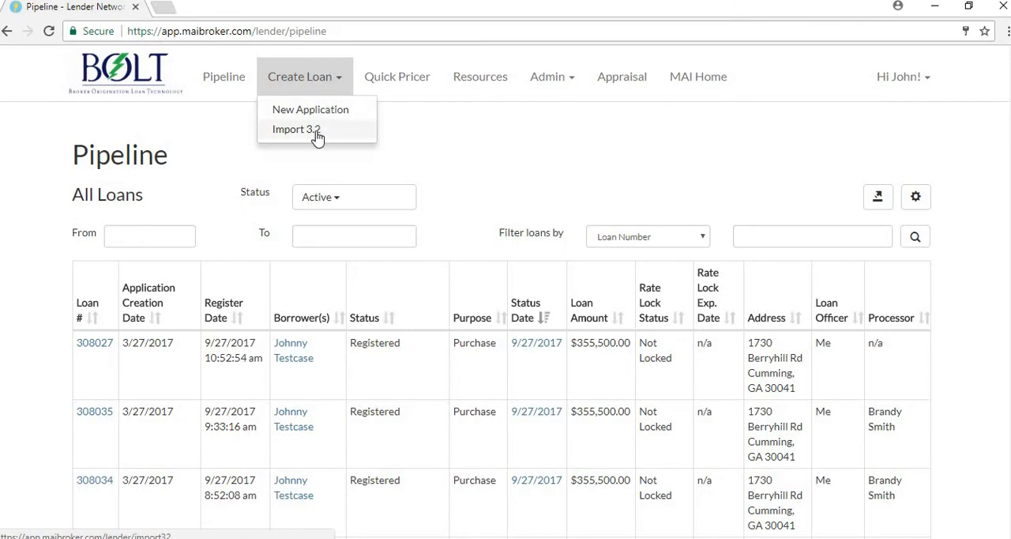
click(317, 137)
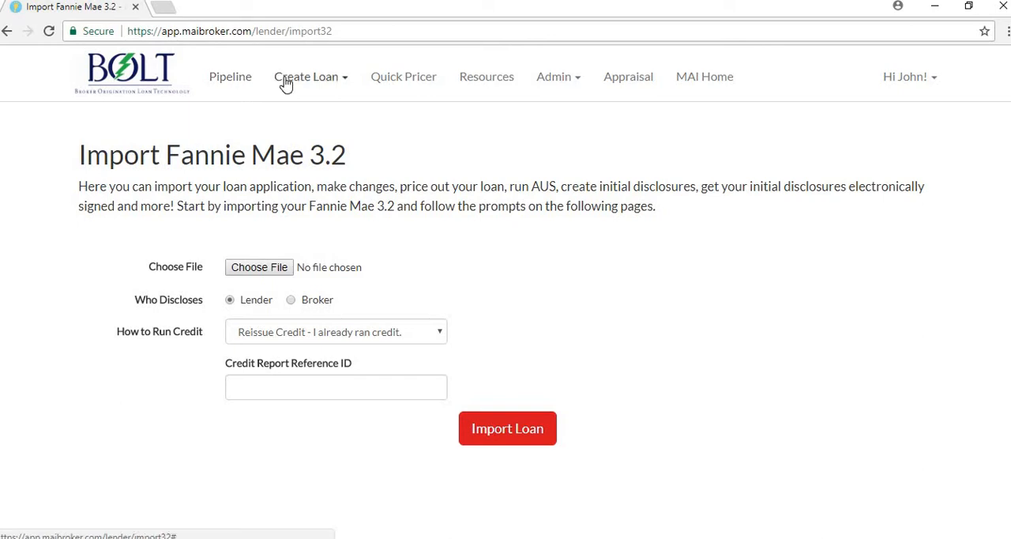
Open the Quick Pricer and look over its loan pricing form
click(412, 82)
scroll(477, 116, down, 1)
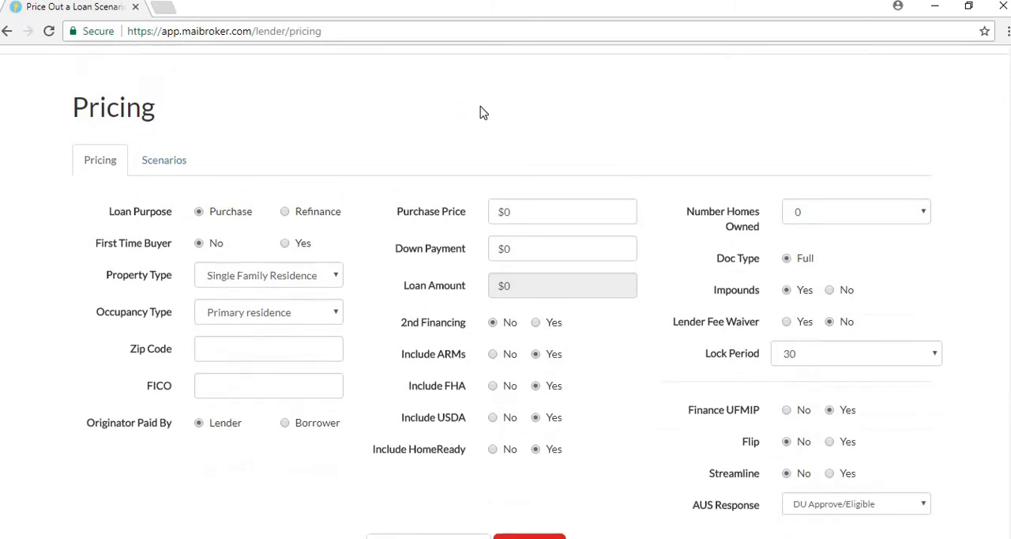
scroll(480, 111, up, 1)
View the documents under Conditional Disclosure and Disclosures - Manual on the Resources page
click(483, 76)
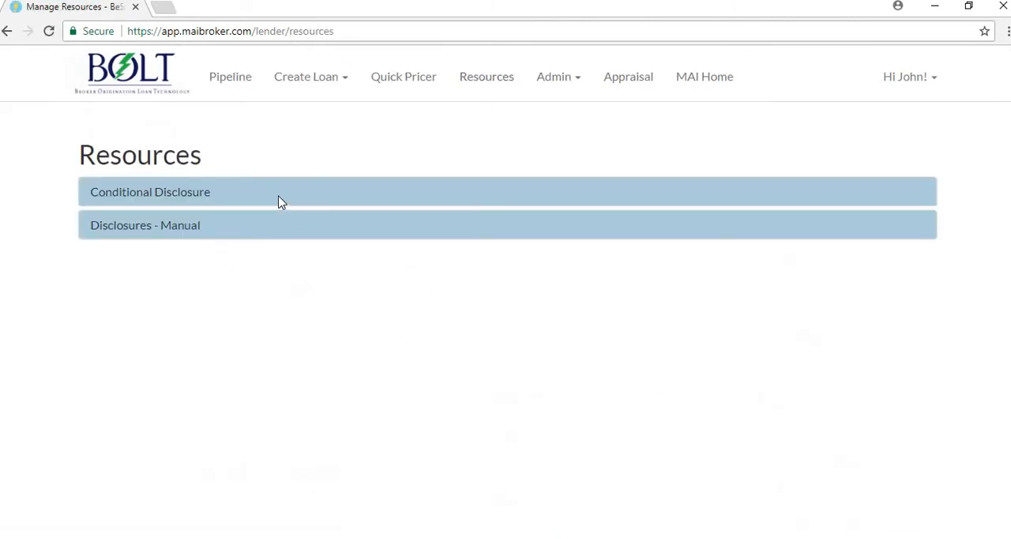
click(186, 197)
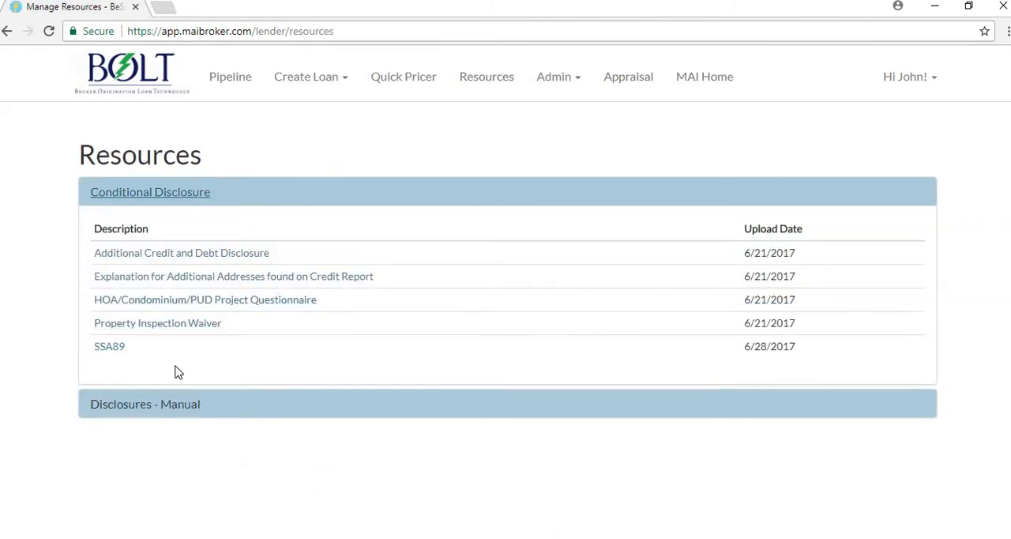
click(164, 406)
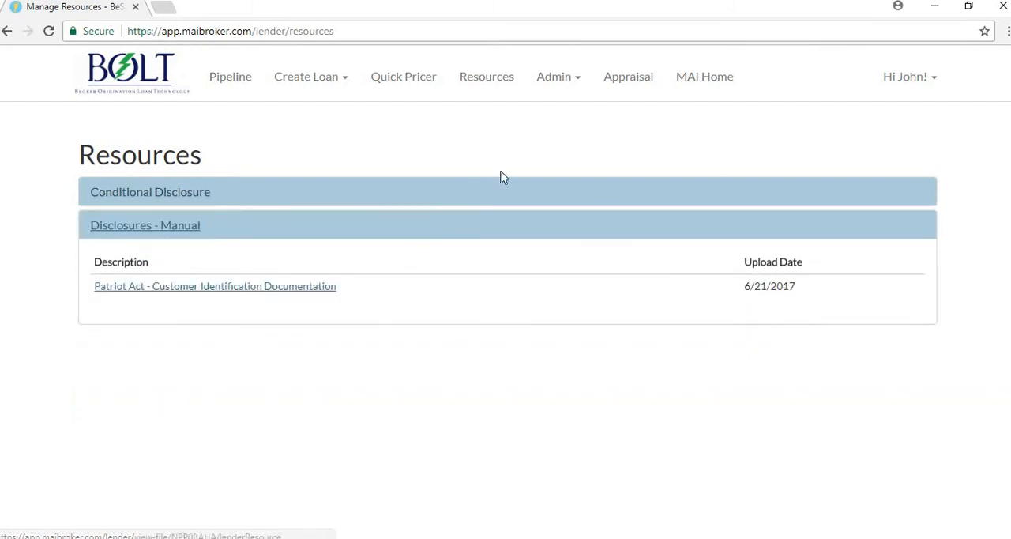
View the Manage Users list and look through the company profile, including its vendor settings
click(556, 84)
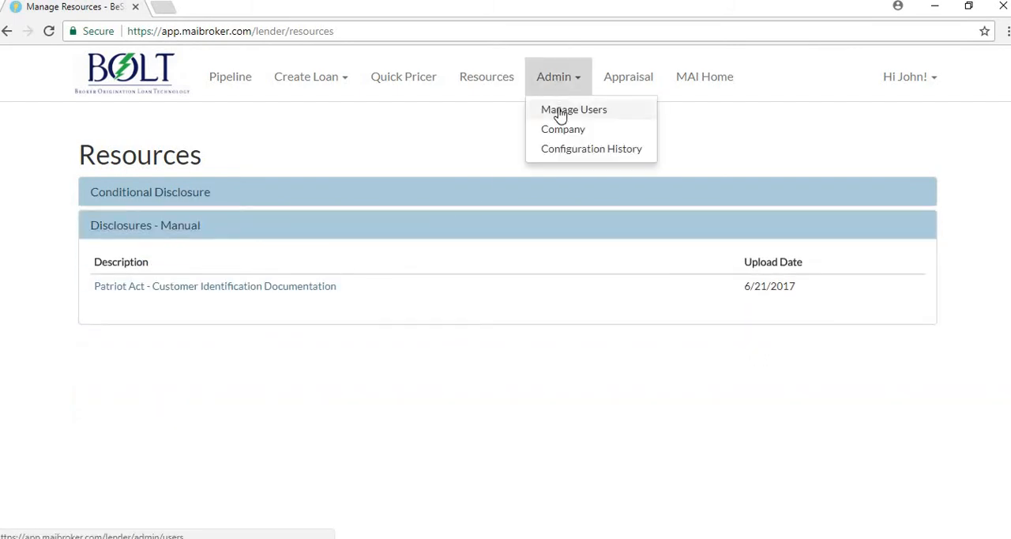
click(559, 115)
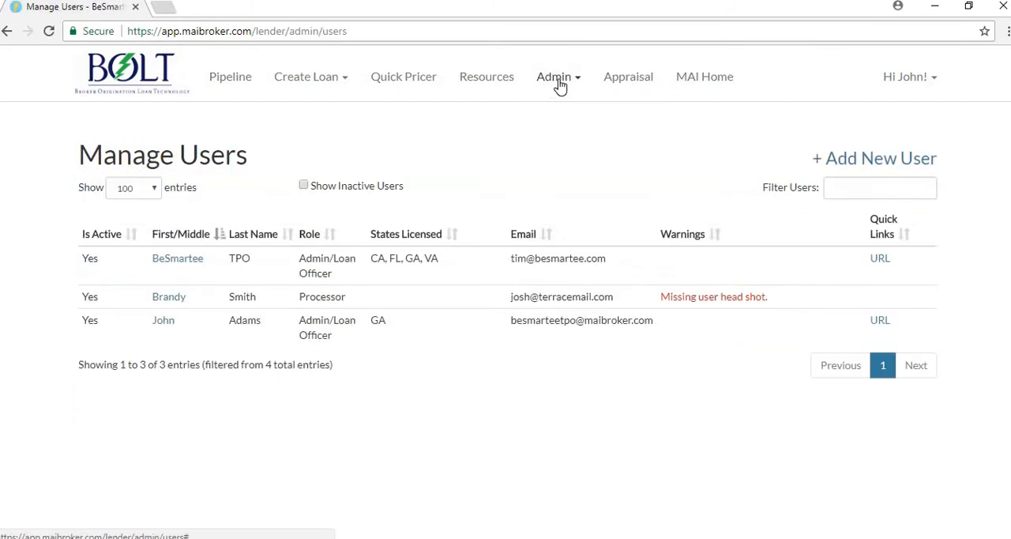
click(560, 85)
click(563, 129)
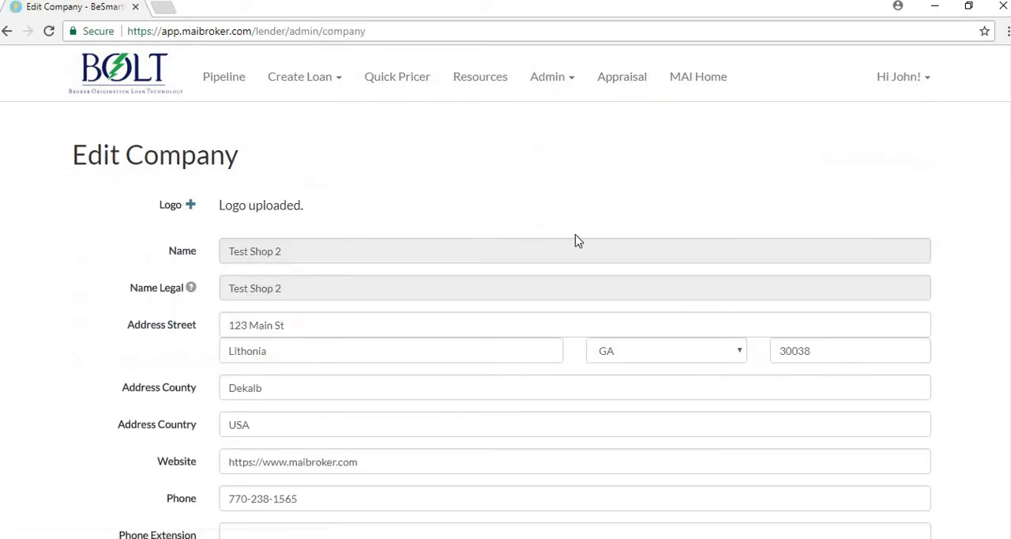
scroll(575, 238, down, 3)
scroll(578, 268, down, 7)
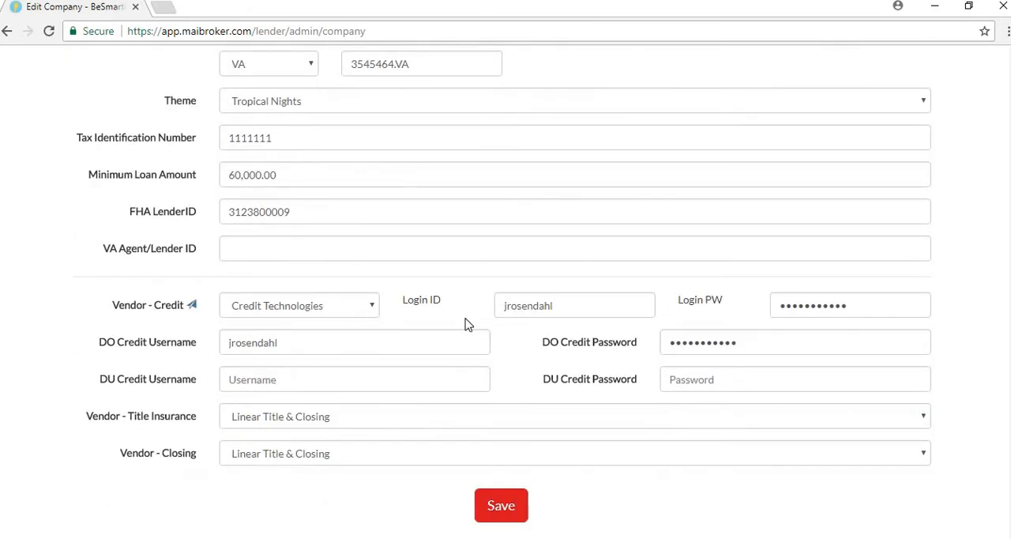
scroll(618, 433, up, 4)
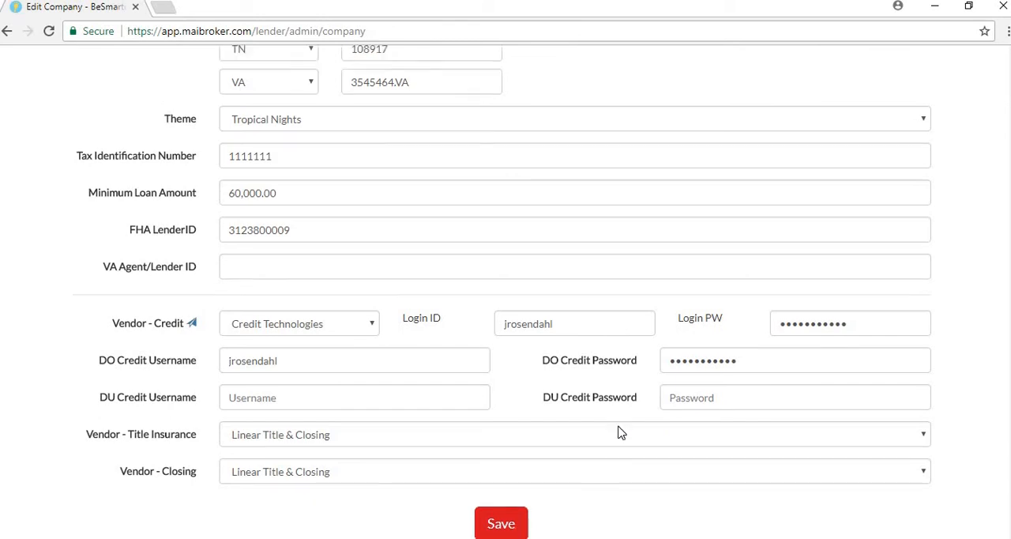
scroll(597, 395, up, 5)
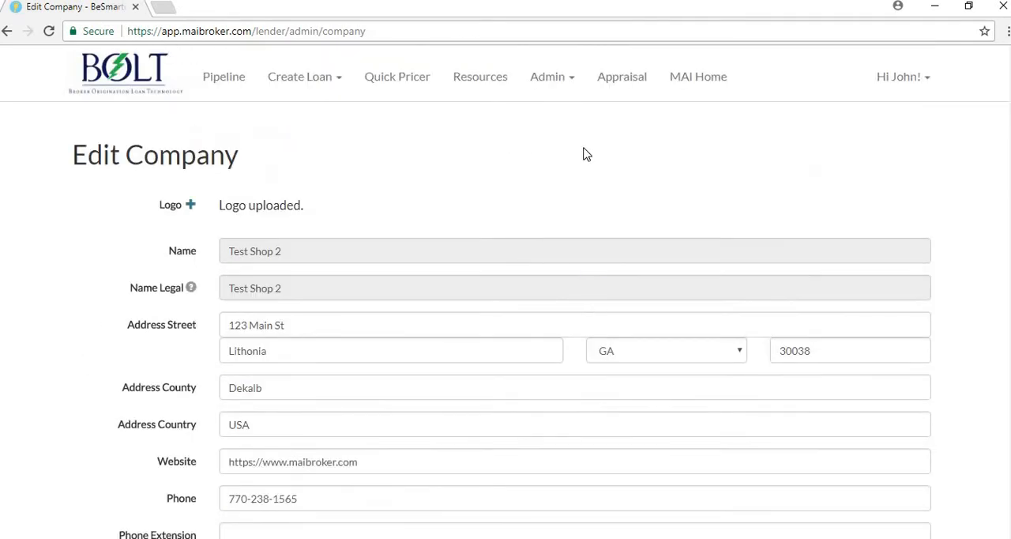
View the Appraisal Ordering Services page and return to the Edit Company page
click(619, 84)
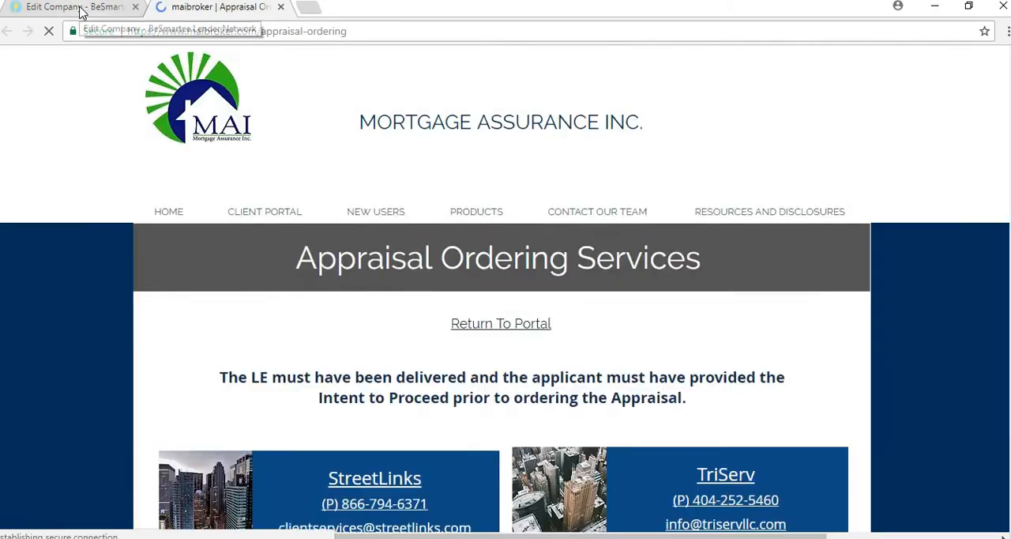
scroll(300, 271, down, 3)
scroll(140, 139, up, 2)
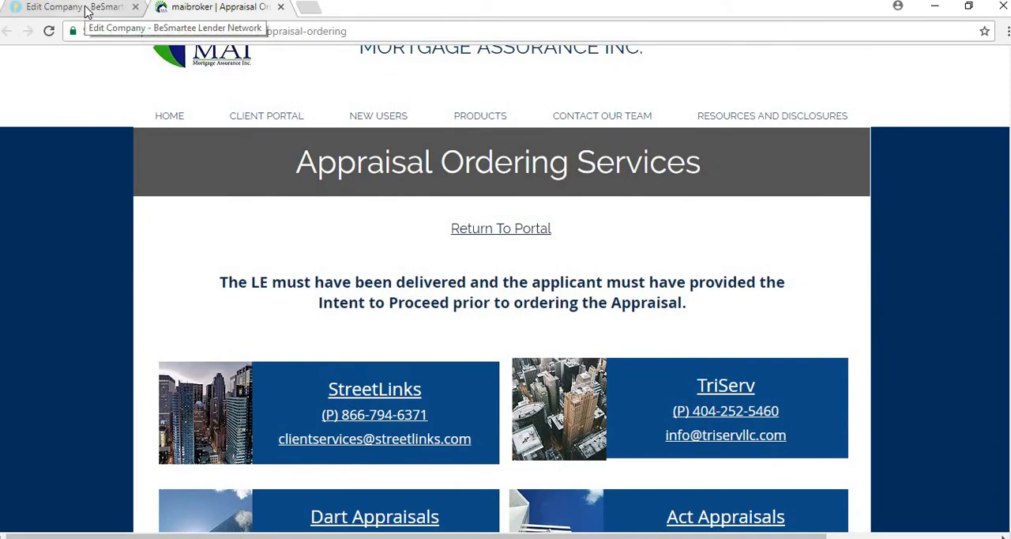
click(87, 10)
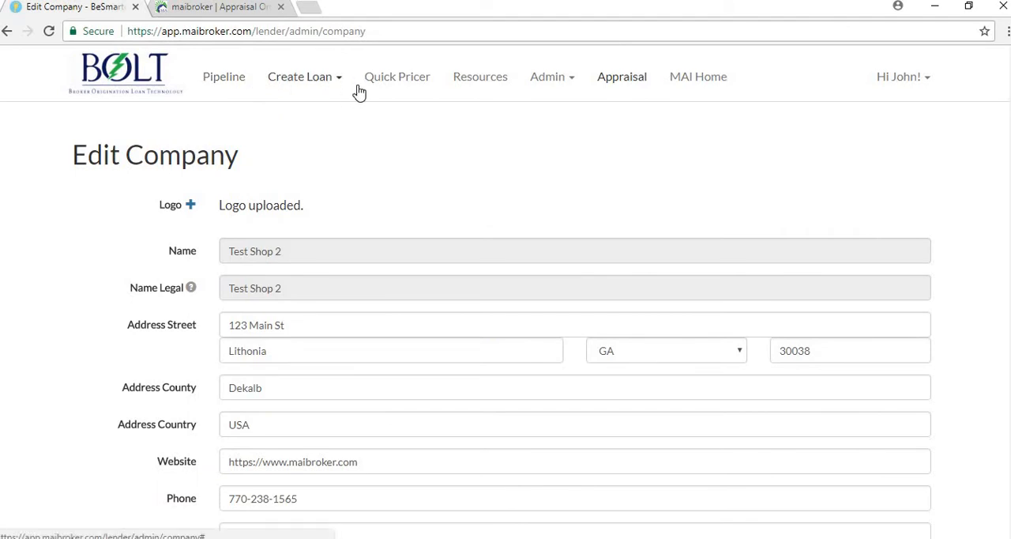
Open the loan pipeline again and look over the listed loans
click(235, 79)
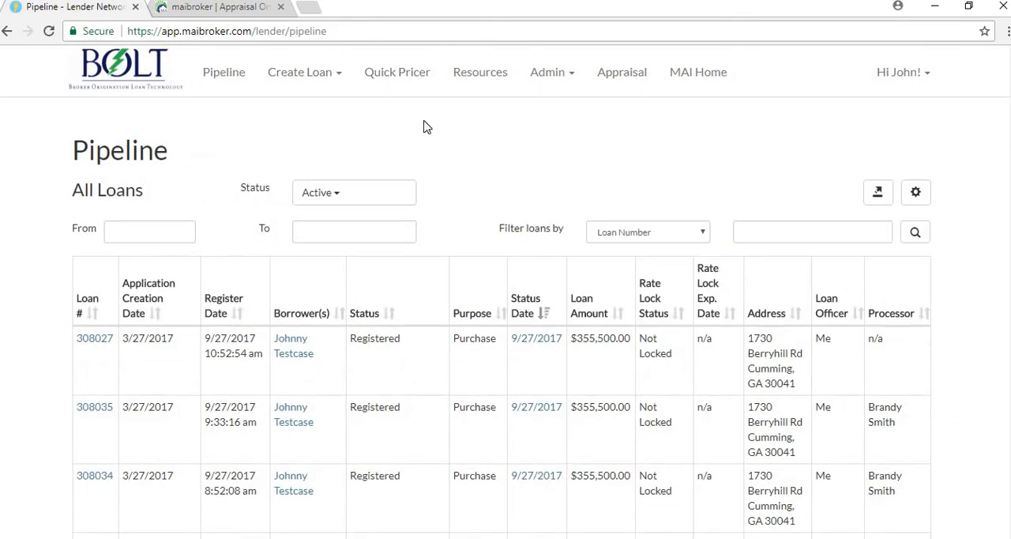
scroll(422, 126, down, 1)
scroll(353, 123, up, 1)
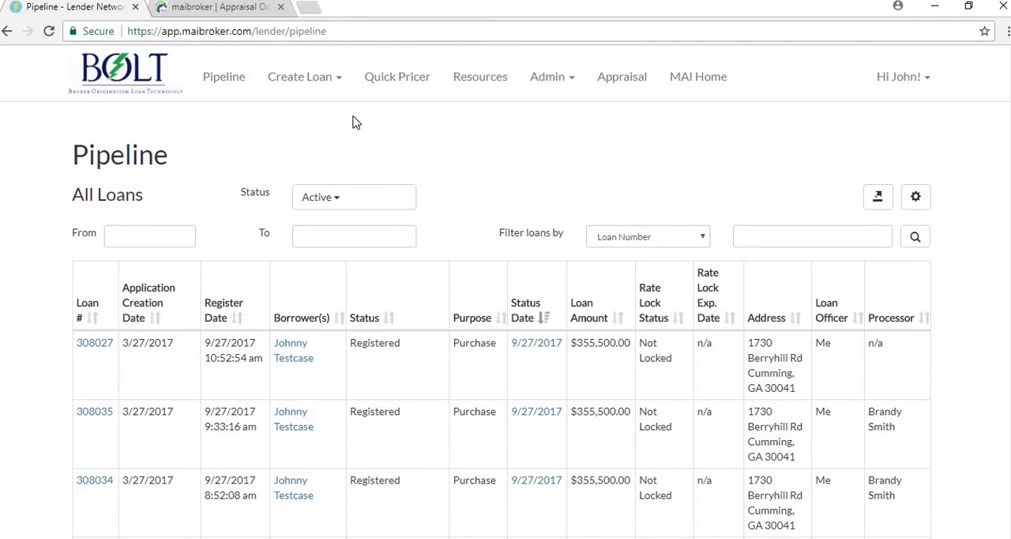
Start a Fannie Mae 3.2 import and choose the test case .fnm file from the Bolt test files folder
click(316, 88)
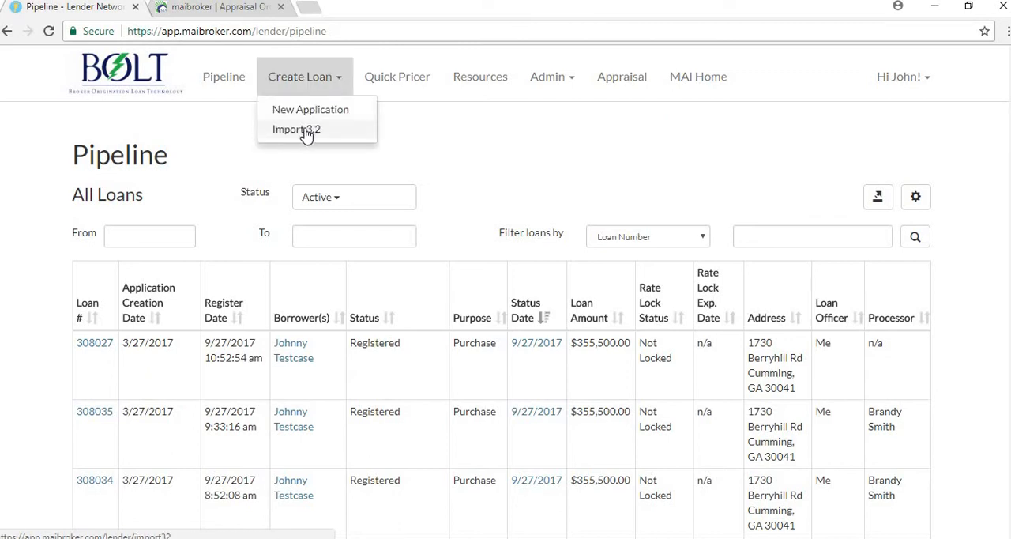
click(308, 131)
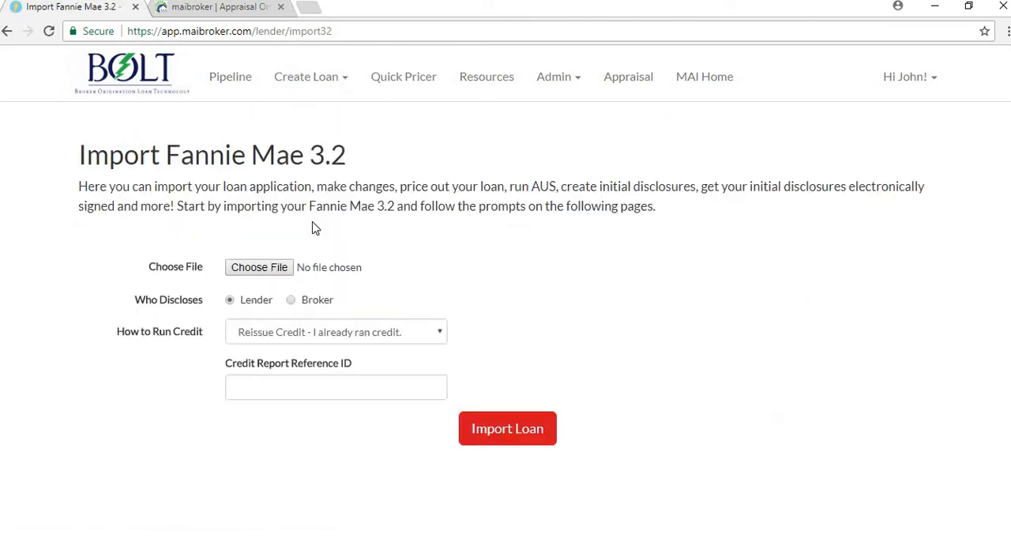
click(266, 271)
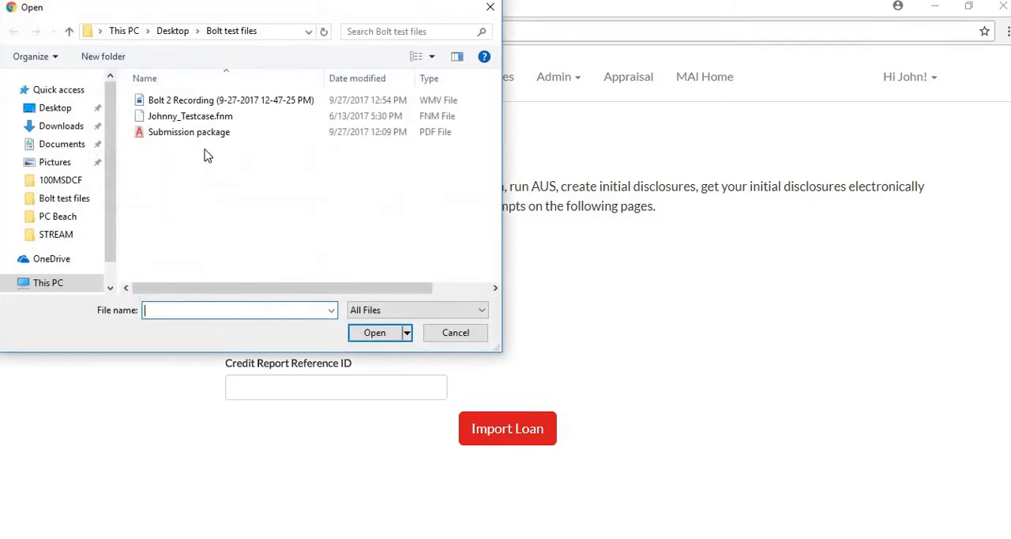
double_click(210, 244)
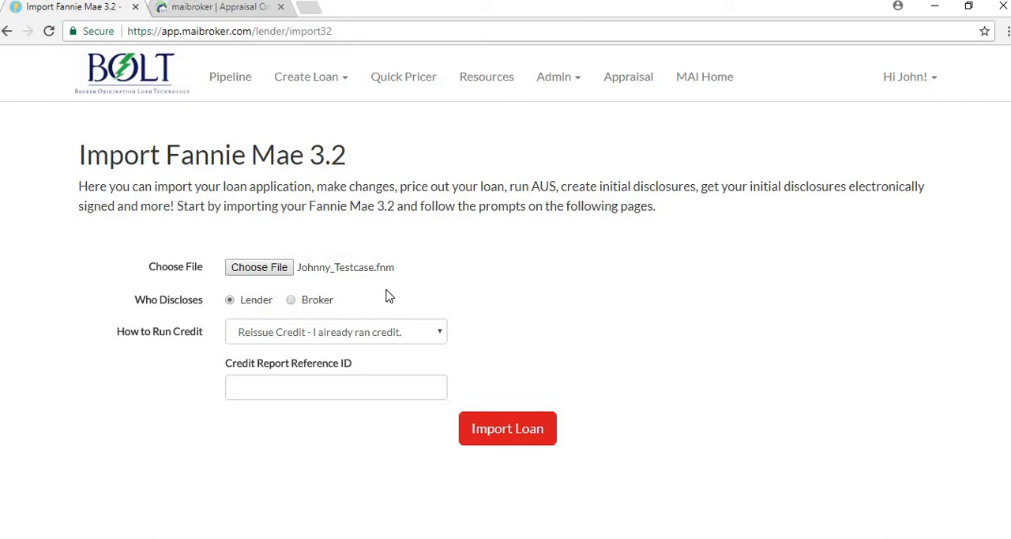
Set Who Discloses to Lender and How to Run Credit to "Run Credit - I haven't run credit yet.", and import the loan
click(290, 301)
click(230, 301)
click(285, 391)
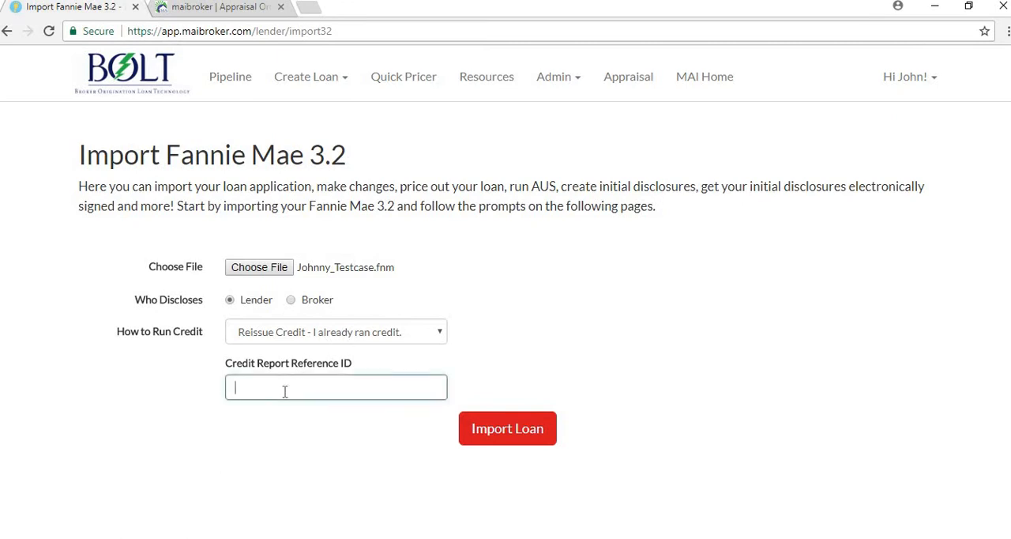
click(334, 339)
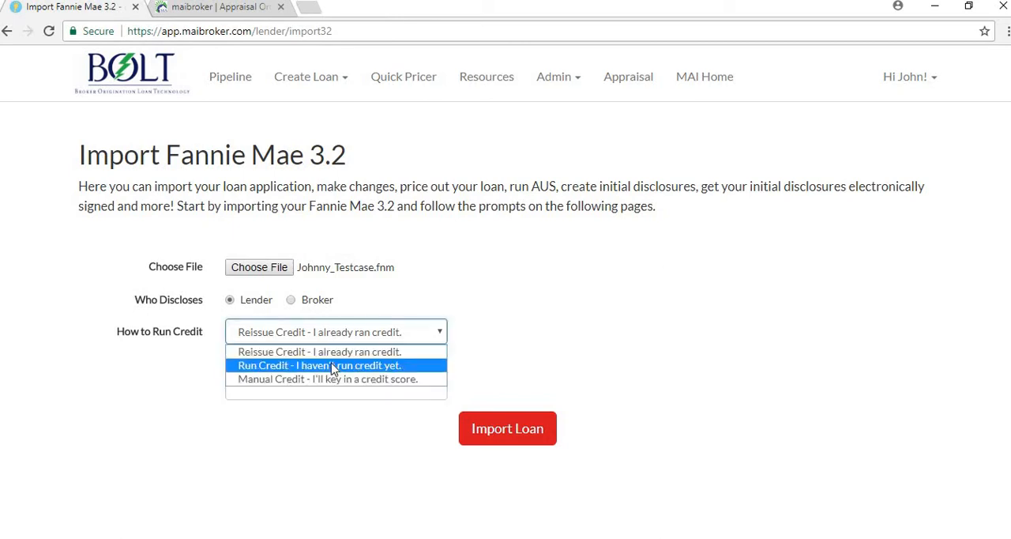
click(334, 366)
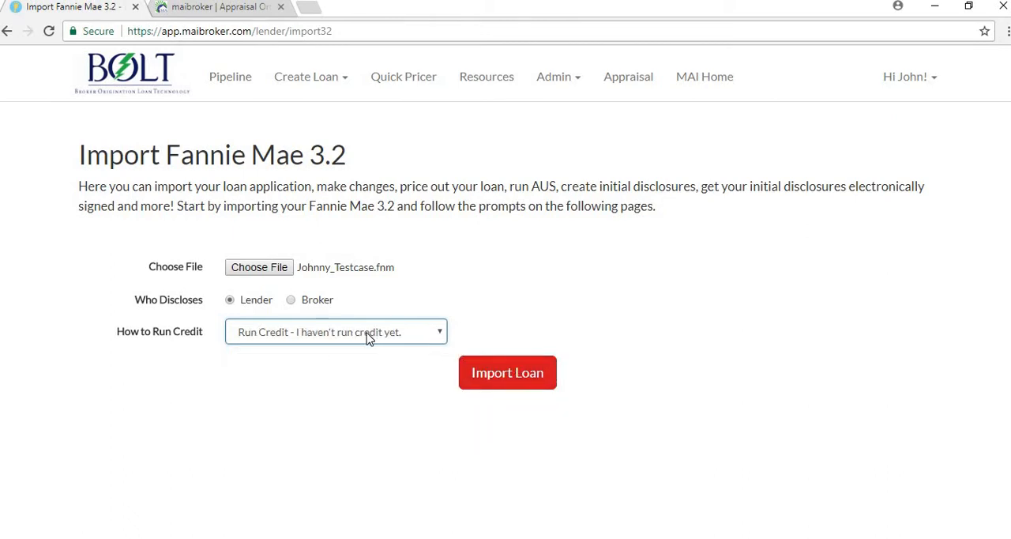
click(496, 374)
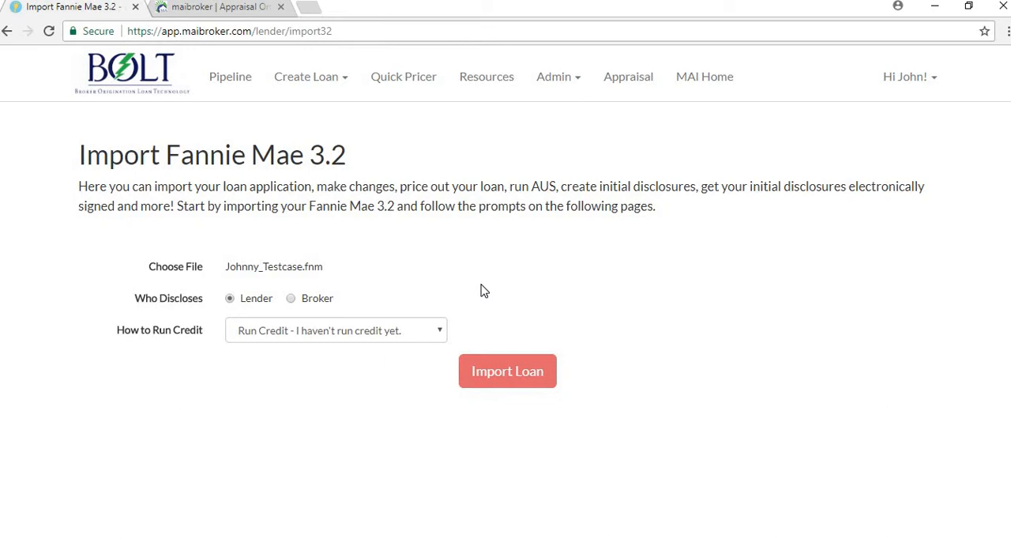
Review the imported loan's summary and the borrower's details on the Review Credit Data page
scroll(482, 290, down, 1)
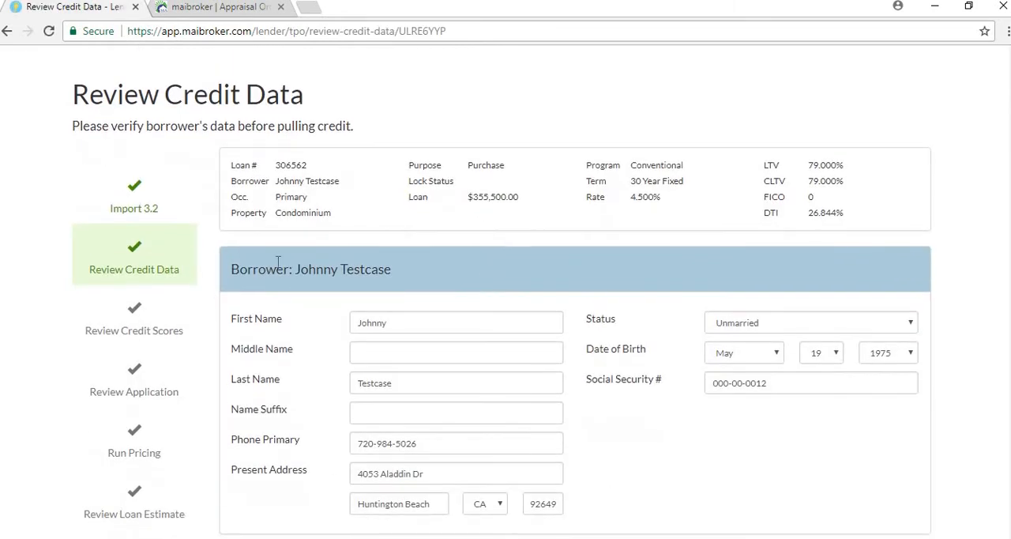
scroll(264, 195, up, 1)
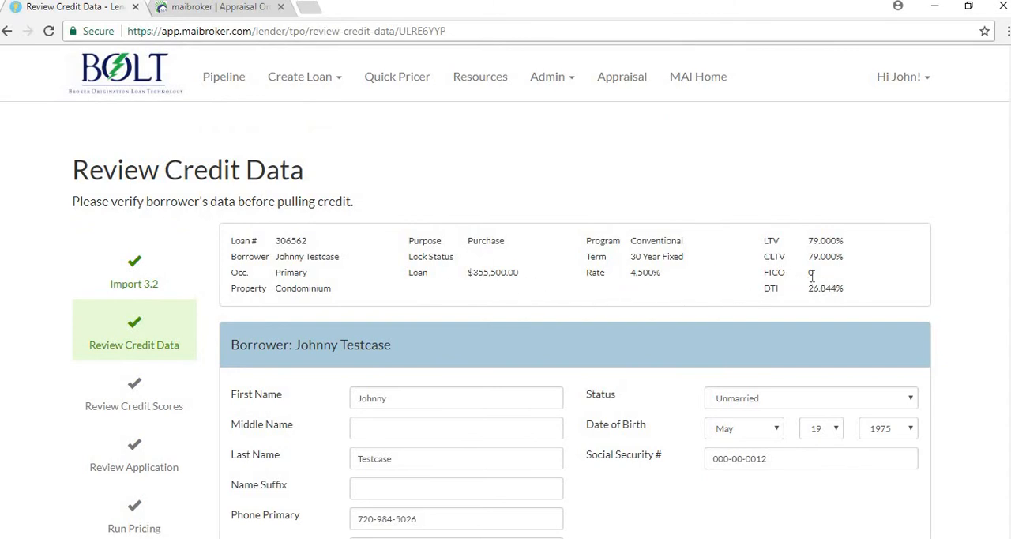
scroll(634, 300, down, 1)
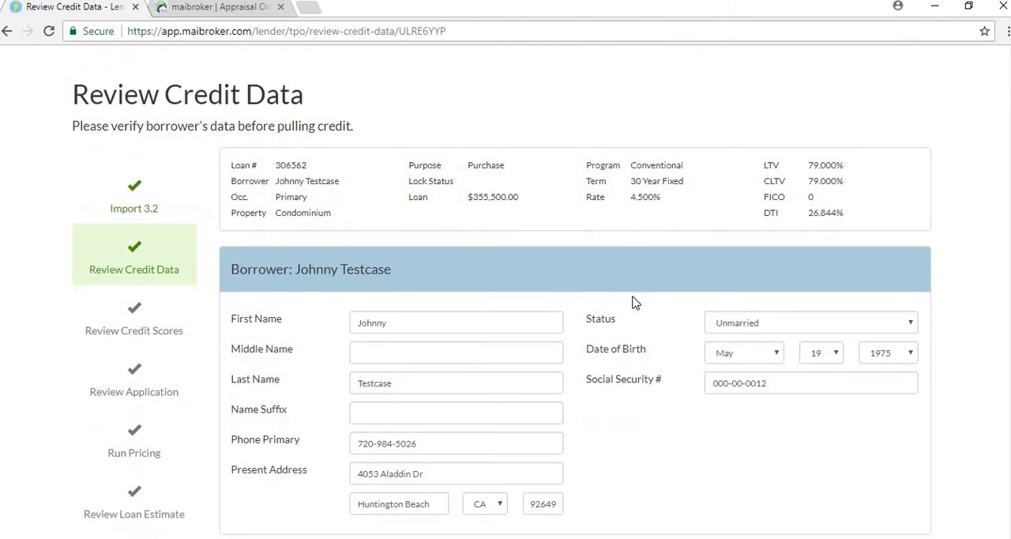
Confirm the borrower's consent to run credit, save the credit data and continue to the credit scores
scroll(634, 301, down, 1)
scroll(636, 301, up, 1)
scroll(636, 301, down, 1)
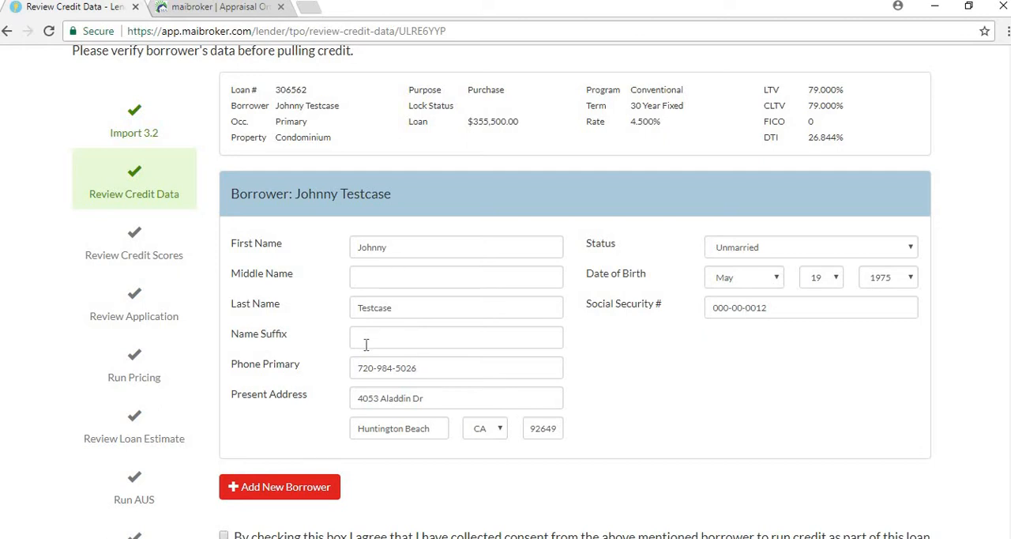
scroll(396, 350, down, 2)
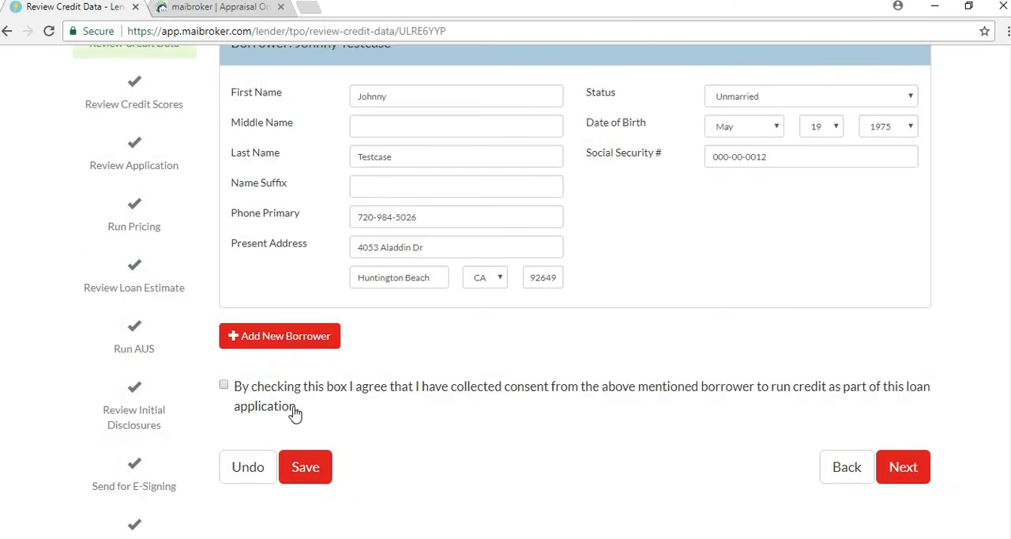
click(225, 386)
click(312, 469)
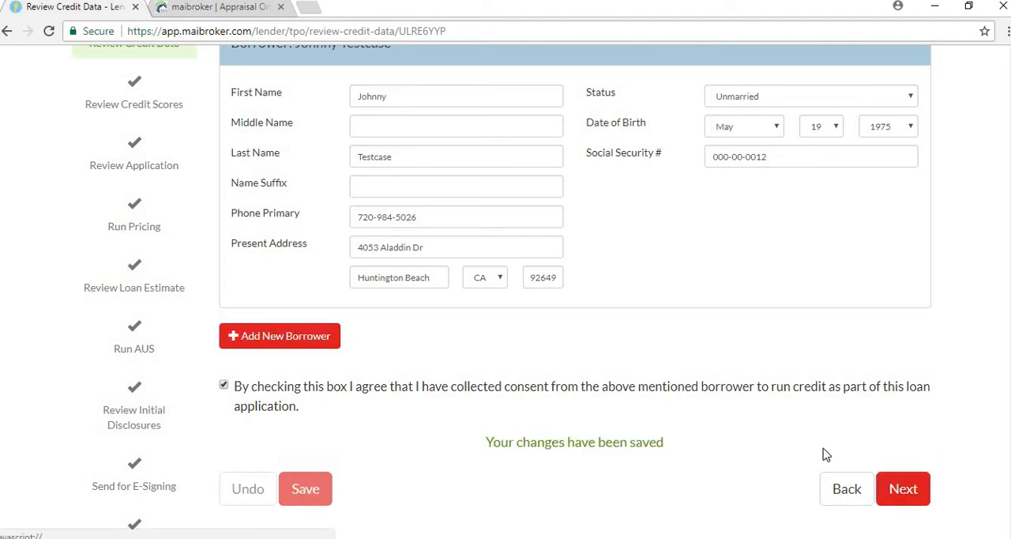
click(903, 489)
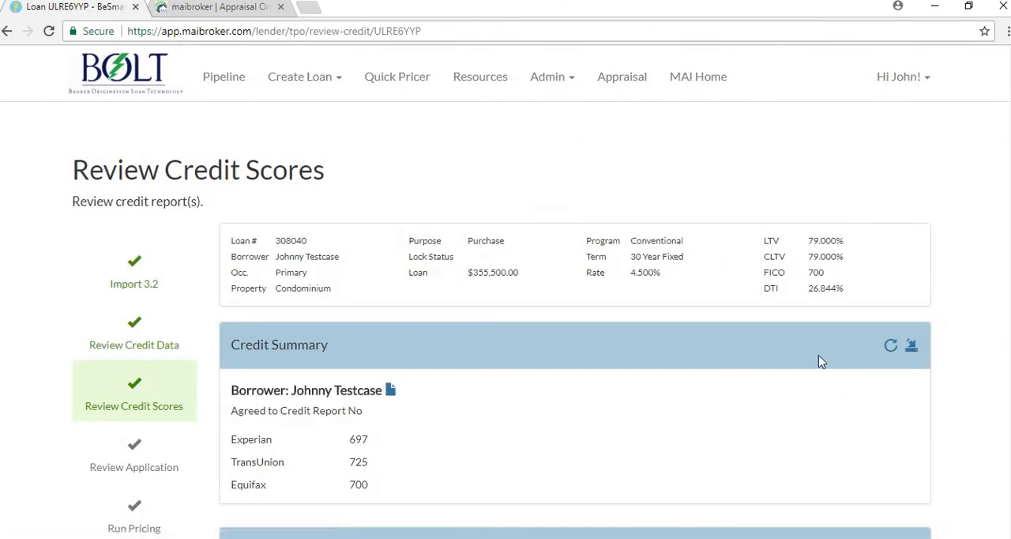
Review the credit summary and credit history, opening the borrower's credit report and closing it again
scroll(602, 372, down, 2)
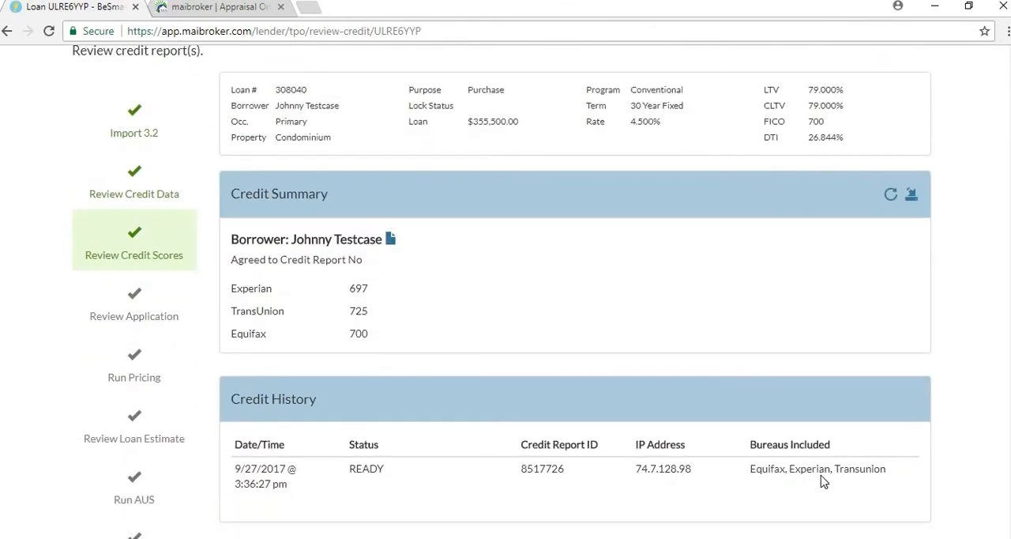
click(390, 239)
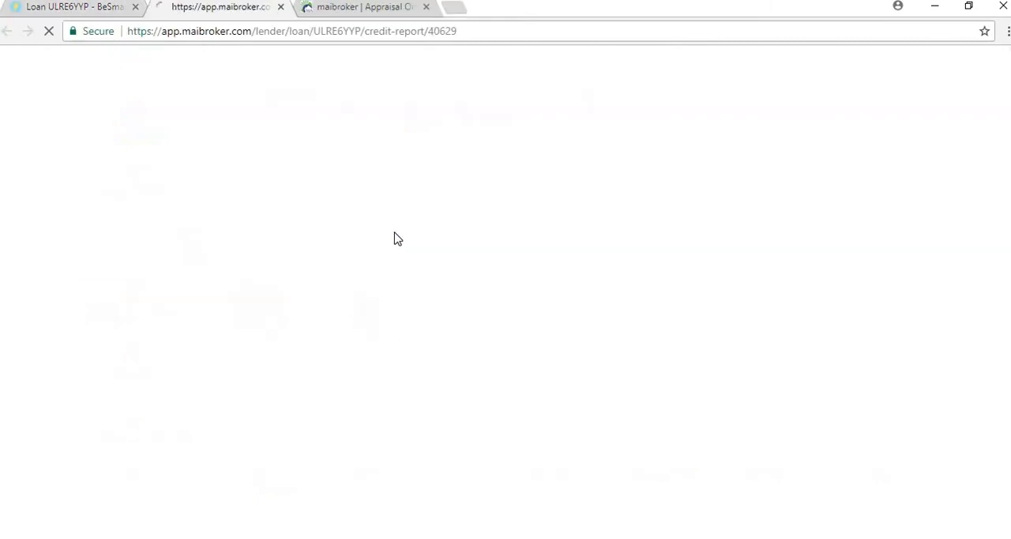
click(280, 8)
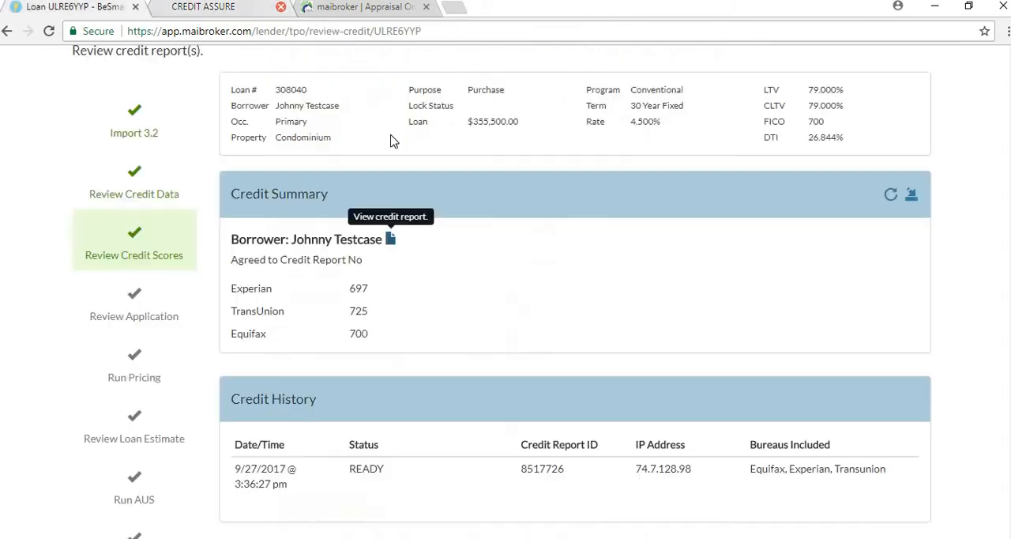
scroll(486, 267, down, 2)
scroll(498, 274, up, 2)
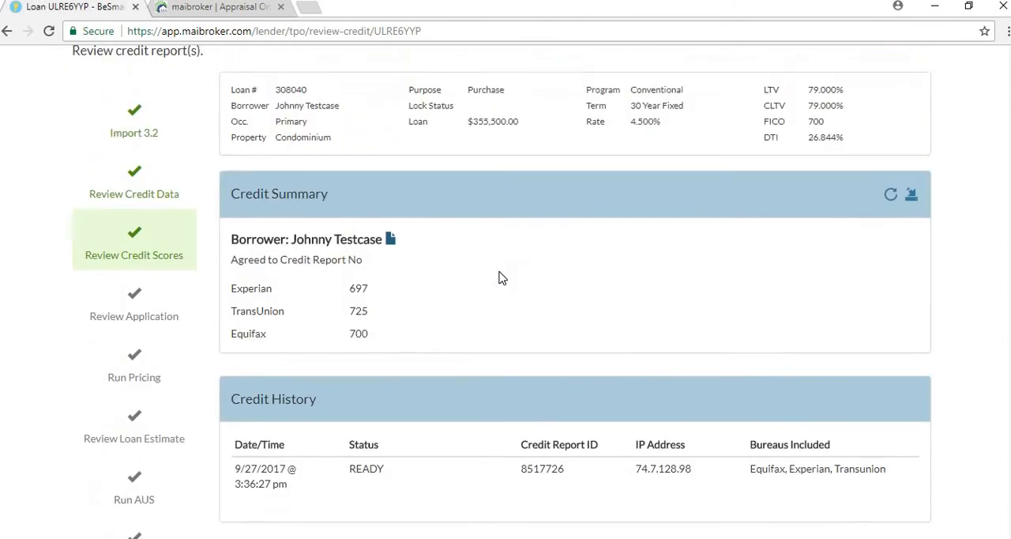
scroll(553, 304, down, 1)
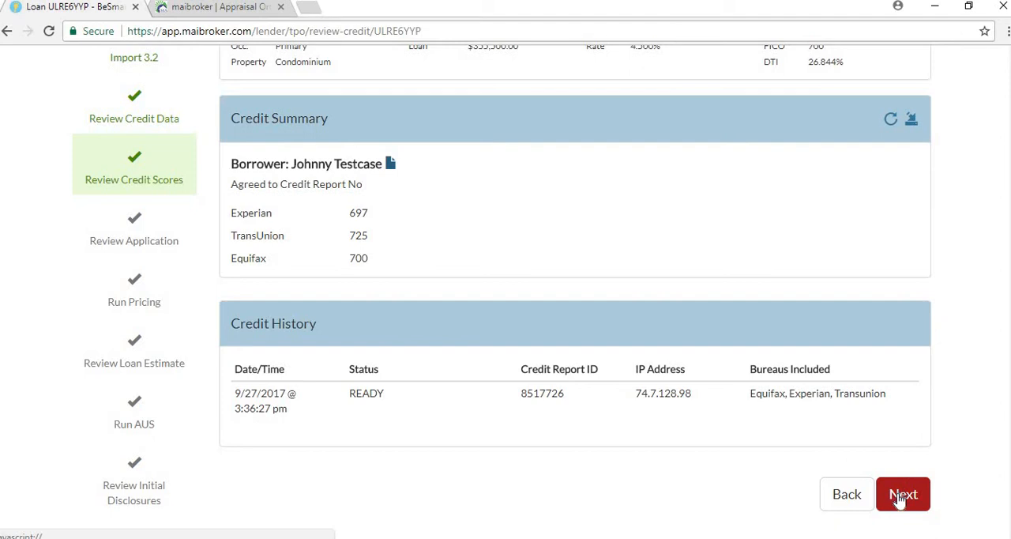
Continue to the loan application review and look over the subject property's details
click(899, 498)
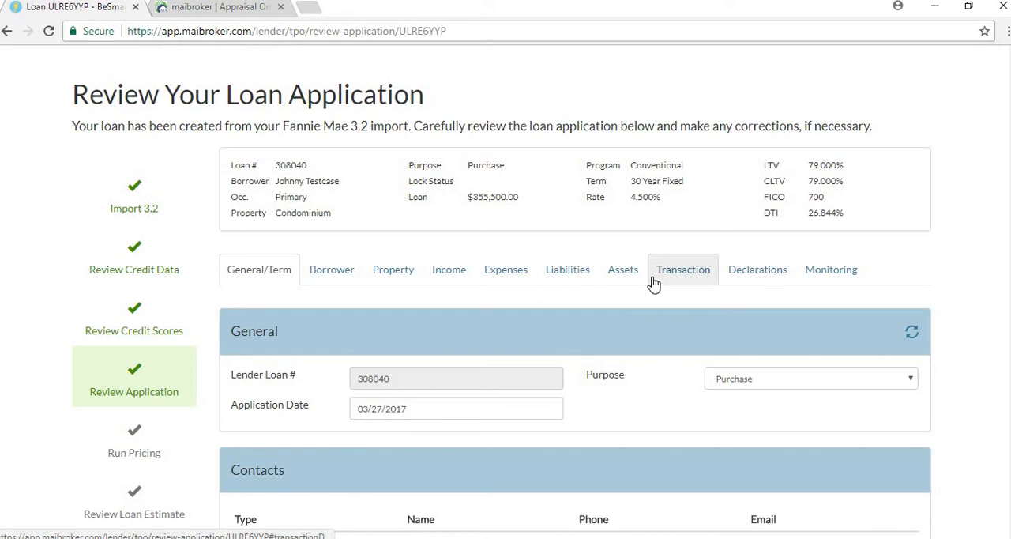
scroll(653, 284, down, 1)
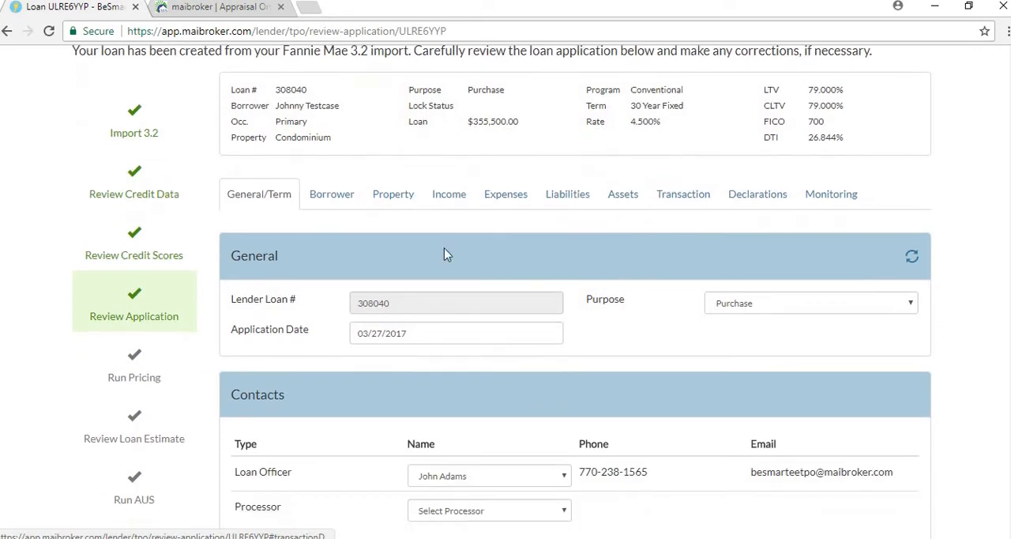
click(408, 207)
scroll(487, 270, down, 3)
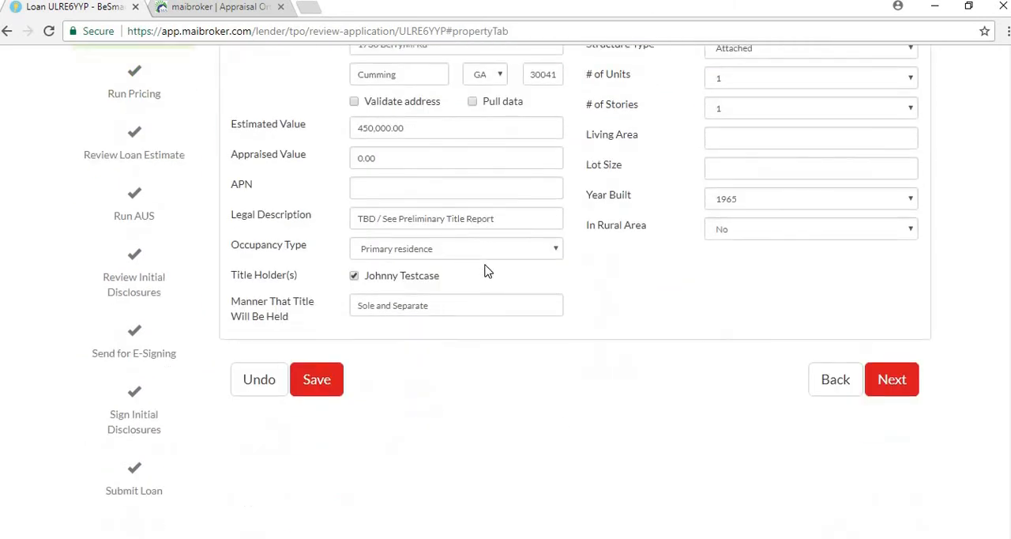
scroll(487, 271, up, 2)
Set the Application Date in the application's General/Term section to 09/27/2017
click(272, 133)
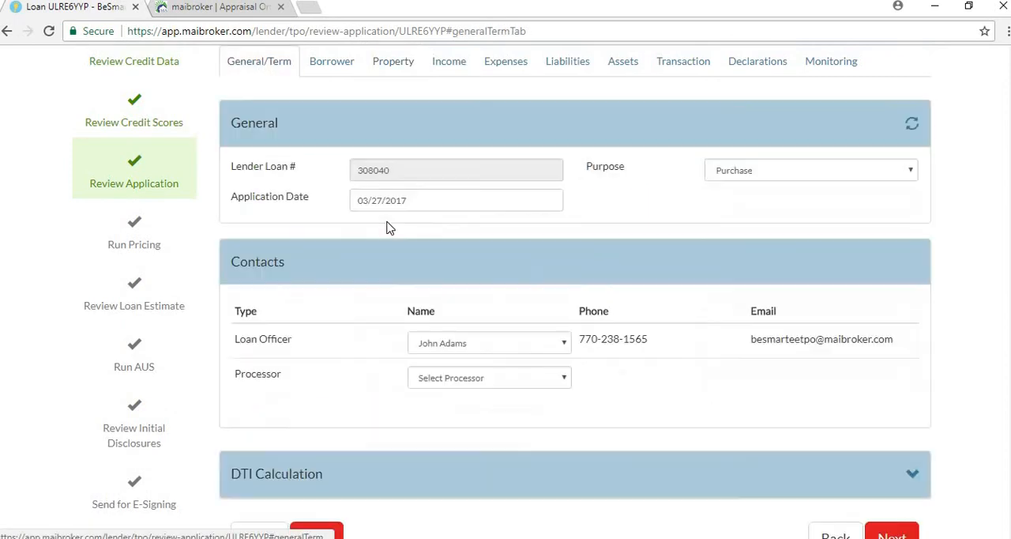
scroll(390, 231, down, 1)
scroll(399, 234, up, 1)
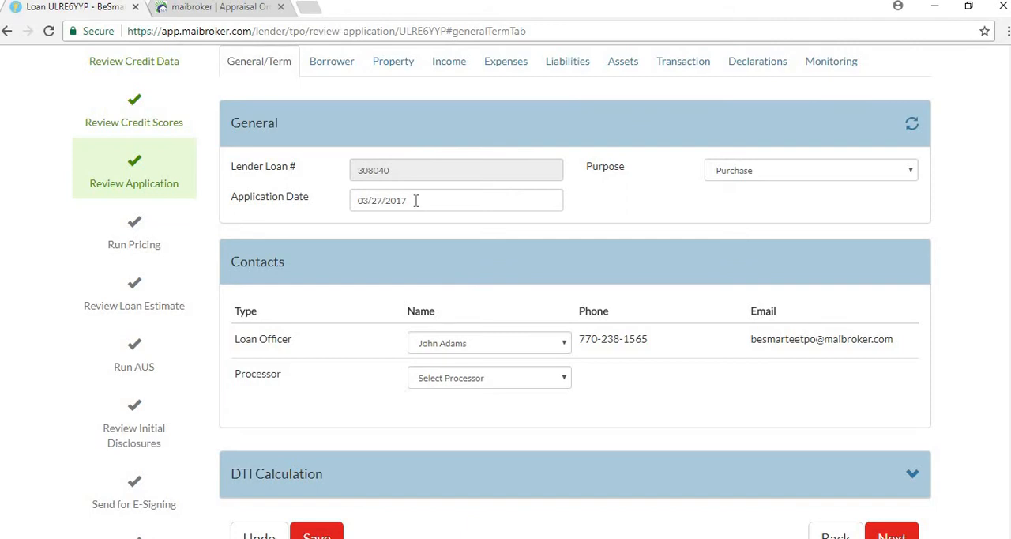
click(416, 200)
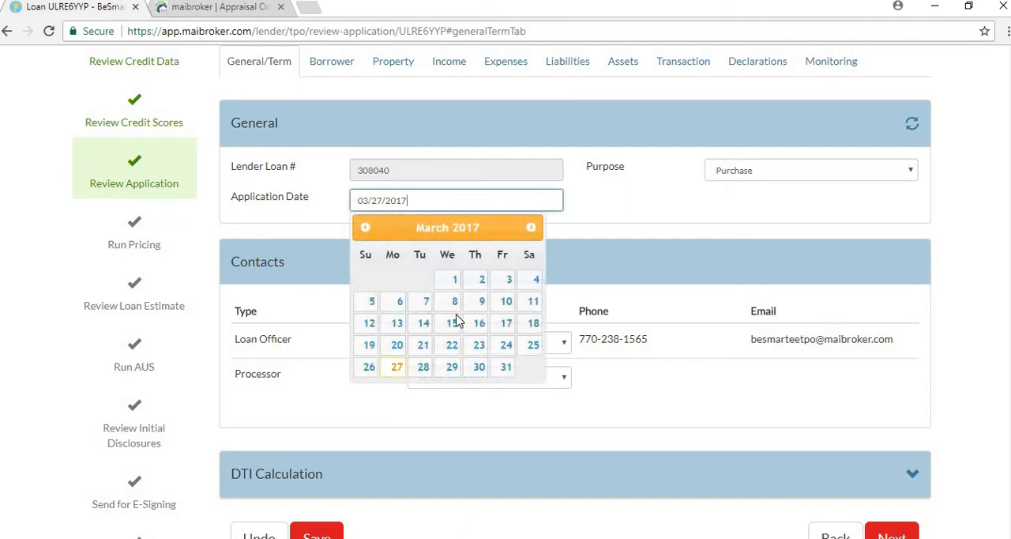
click(531, 229)
click(531, 229)
click(531, 229)
click(531, 229)
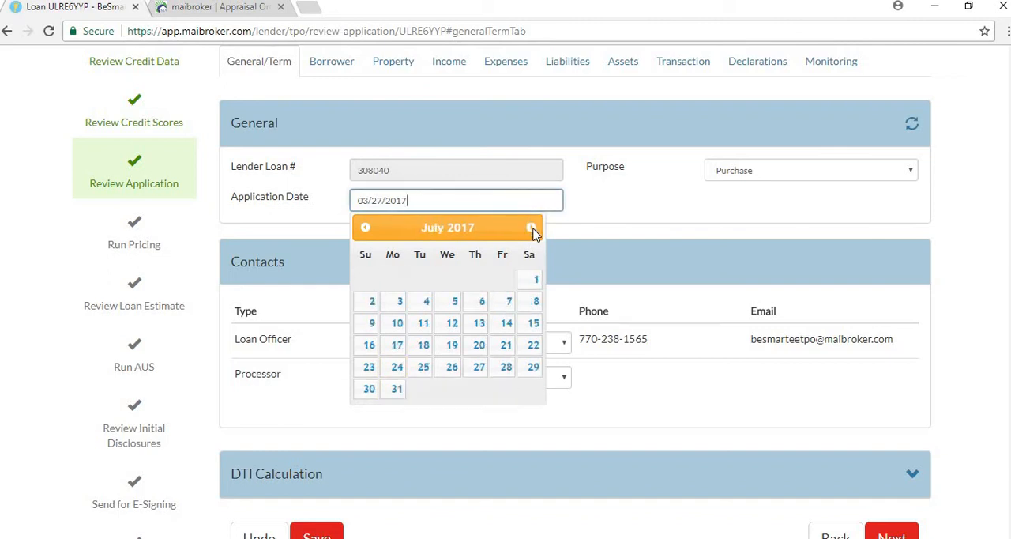
click(531, 229)
click(531, 229)
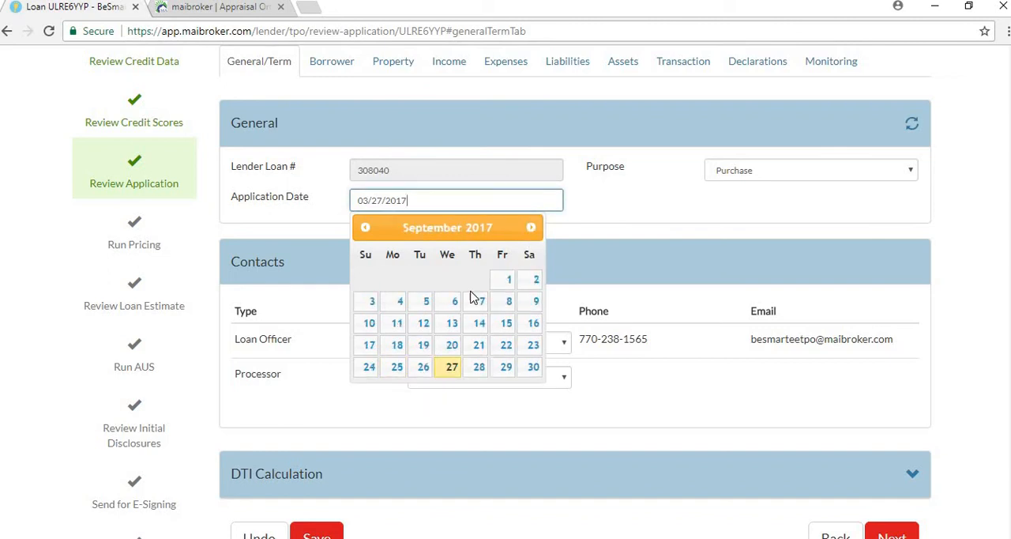
click(454, 368)
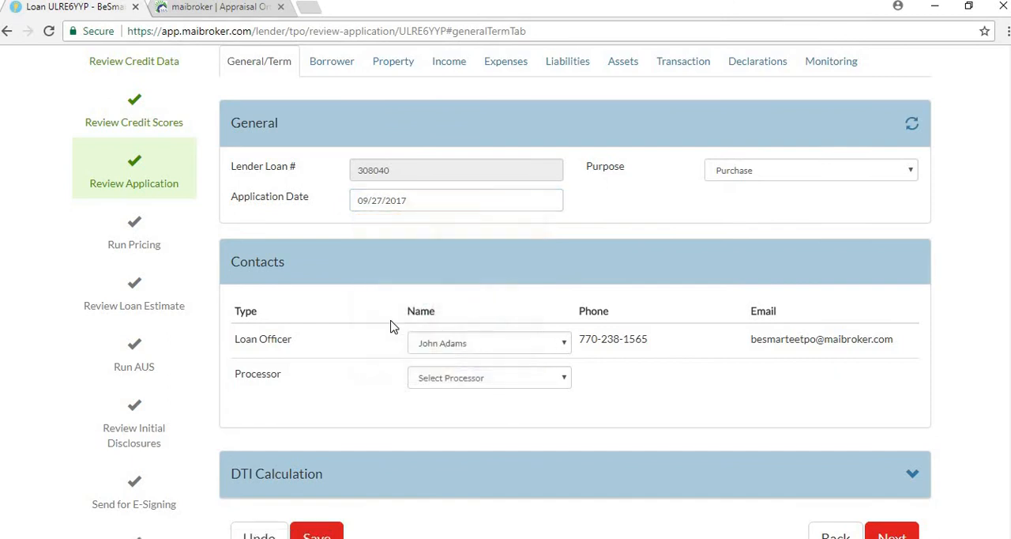
Assign the available processor to the loan, then save the application and continue to pricing
scroll(427, 320, down, 1)
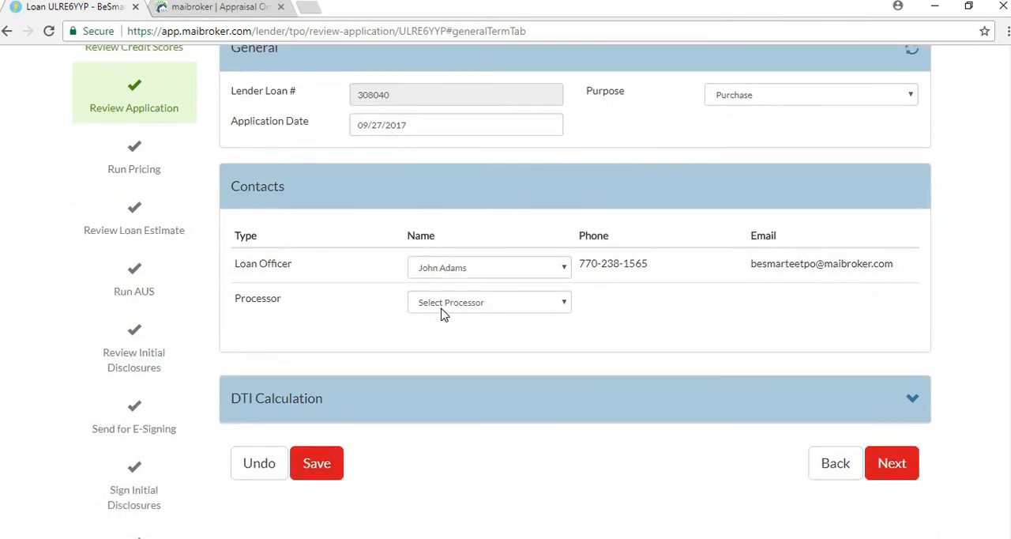
click(442, 308)
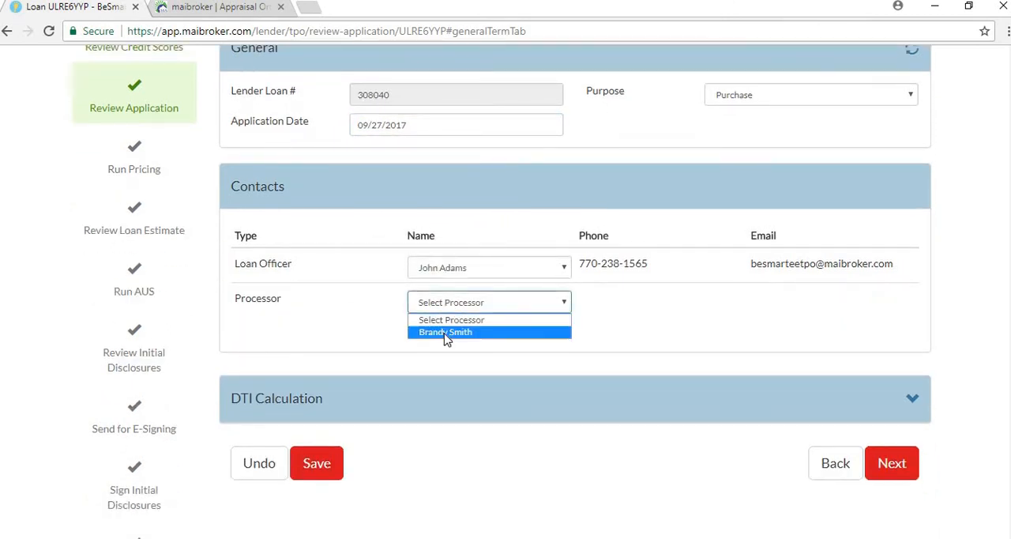
click(444, 337)
scroll(408, 339, up, 1)
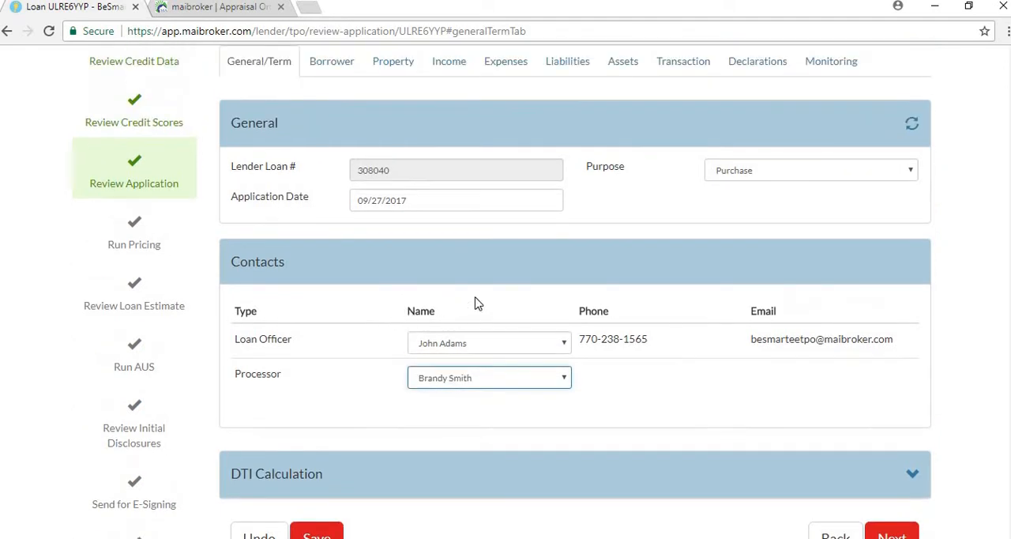
scroll(385, 339, down, 1)
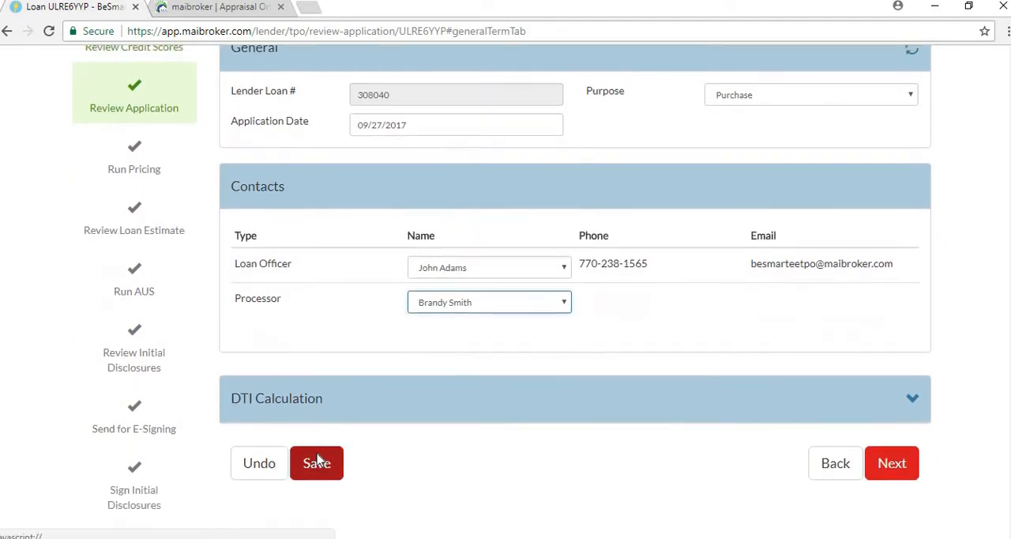
click(316, 462)
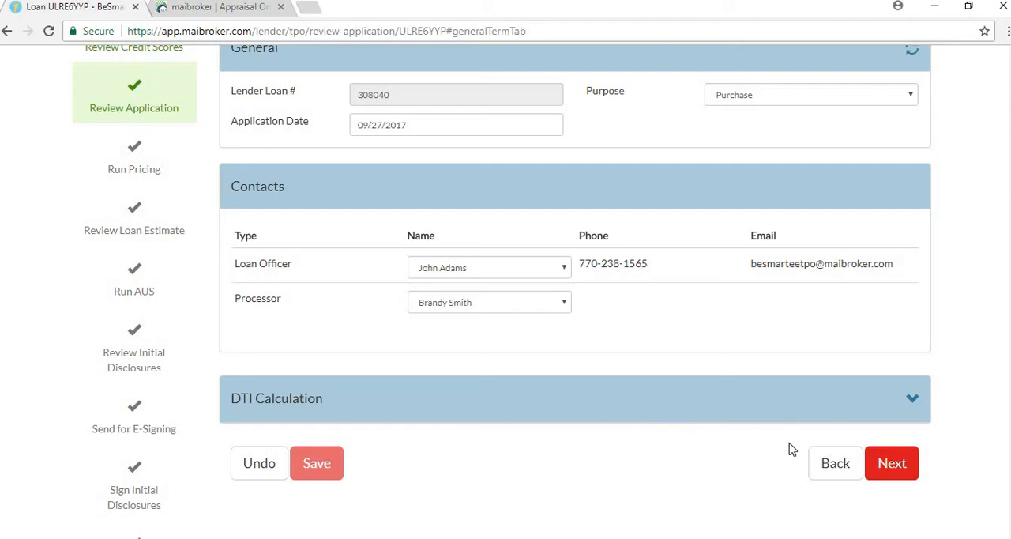
click(893, 466)
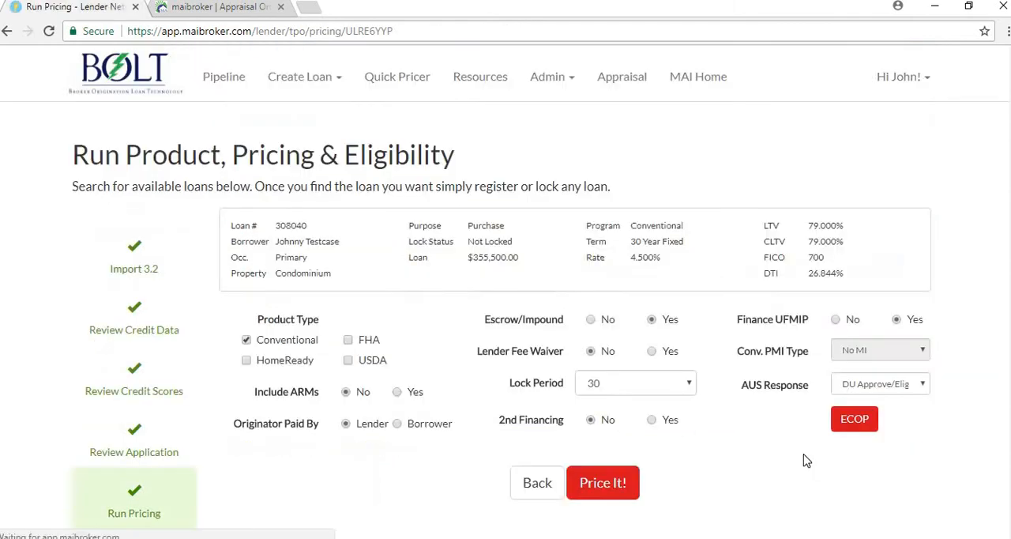
Preview the Borrower-paid originator, 2nd Financing and AUS Response options, keeping Lender, No and DU Approve/Eligible
scroll(798, 464, down, 1)
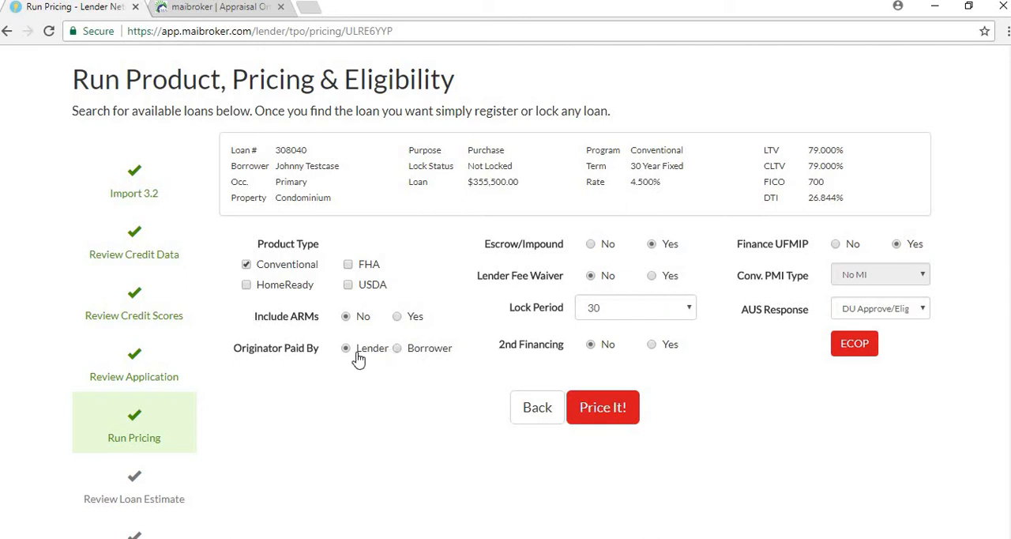
click(397, 349)
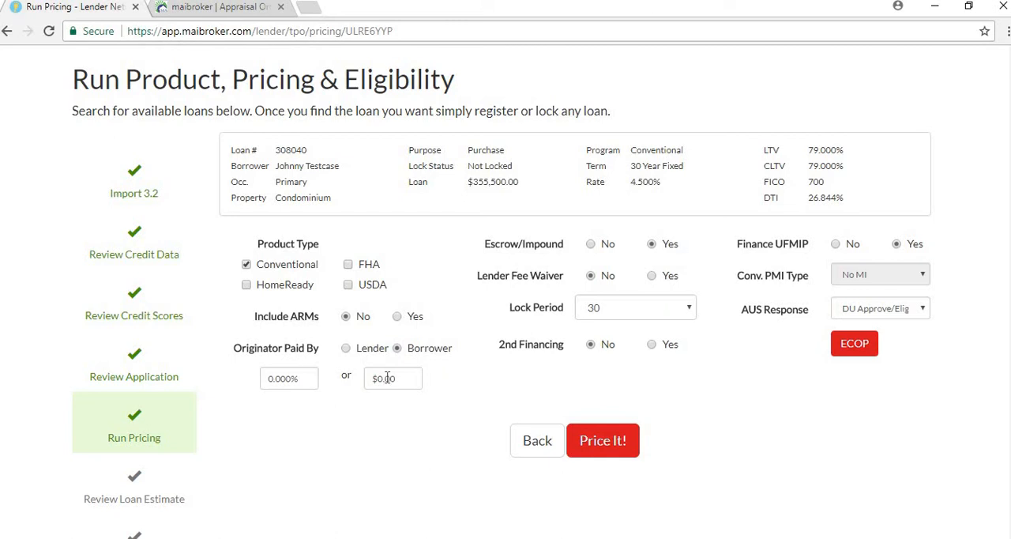
click(346, 348)
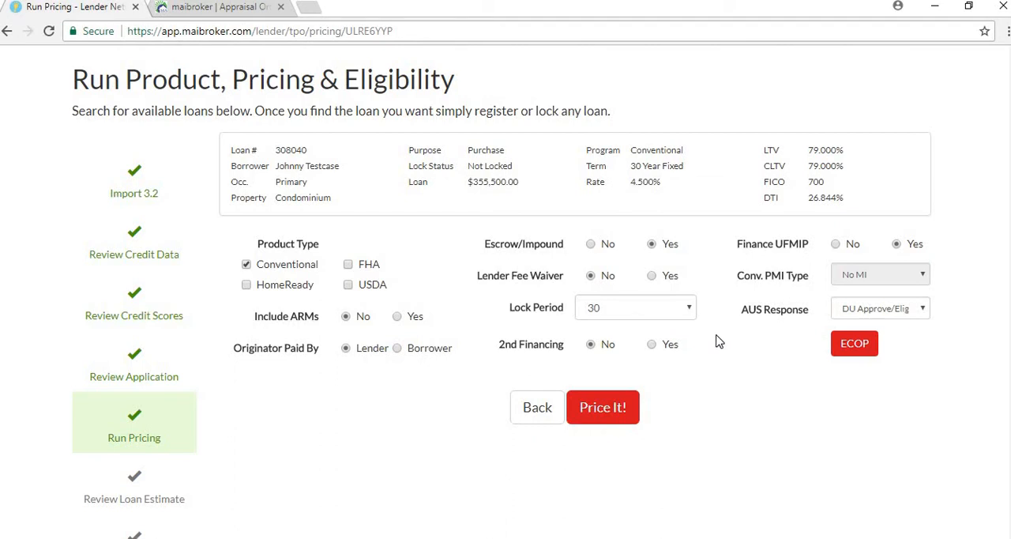
click(652, 345)
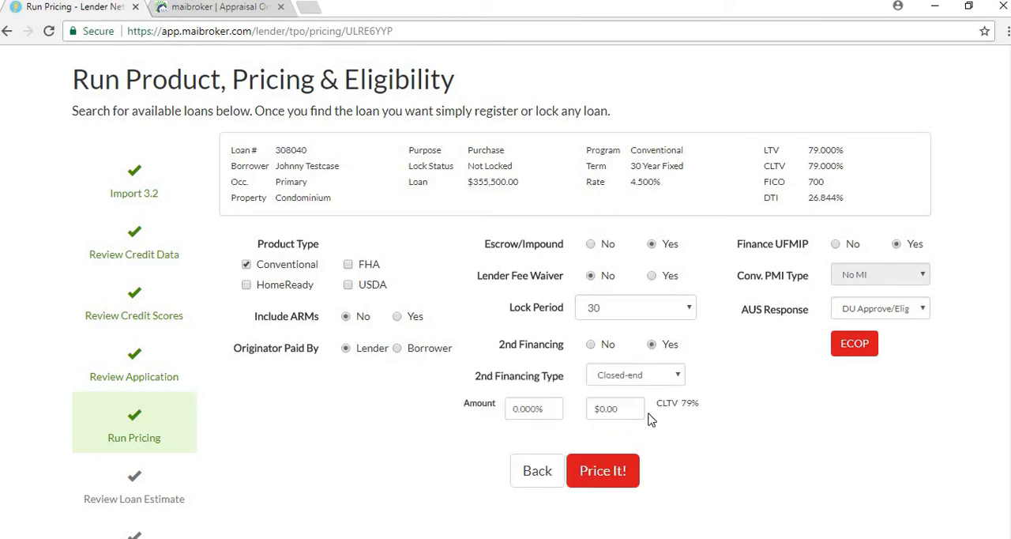
click(591, 346)
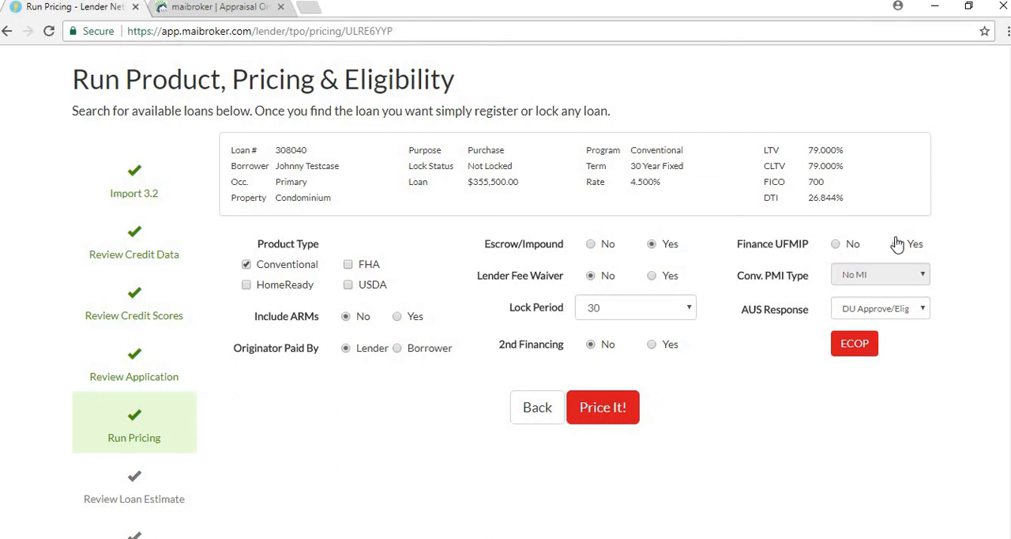
click(909, 313)
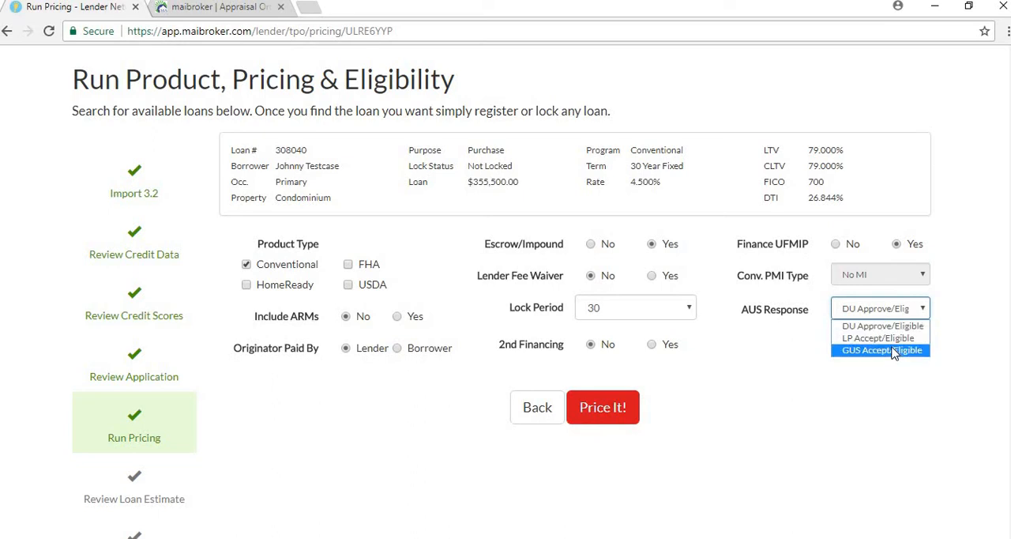
click(765, 370)
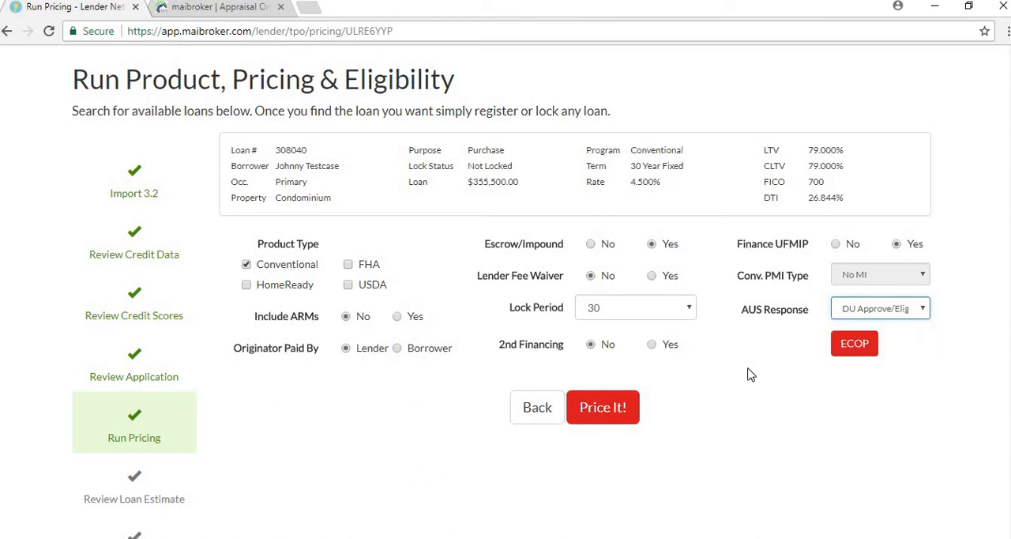
Price the Conventional loan with a 30-day lock period and look over the eligible loan results
click(602, 407)
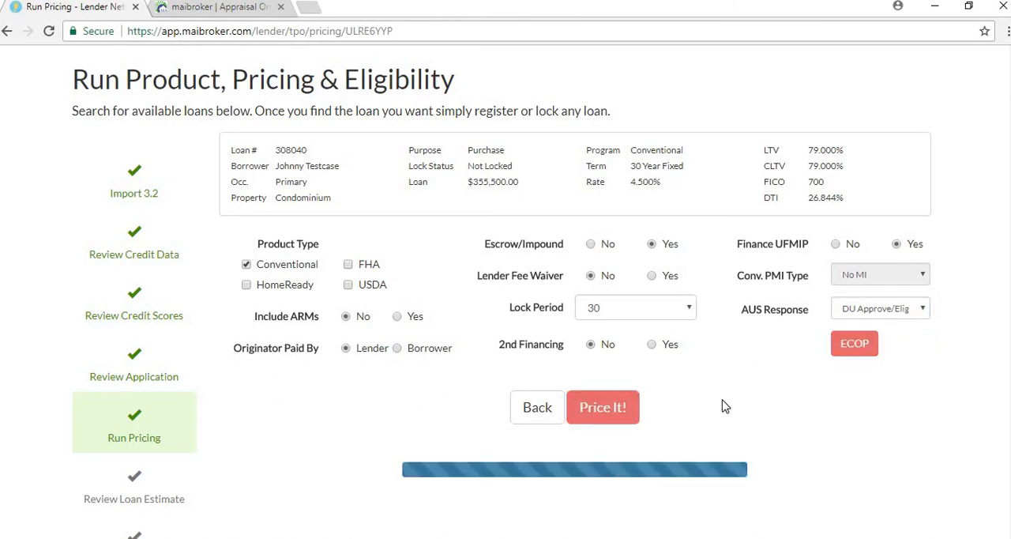
scroll(722, 408, down, 1)
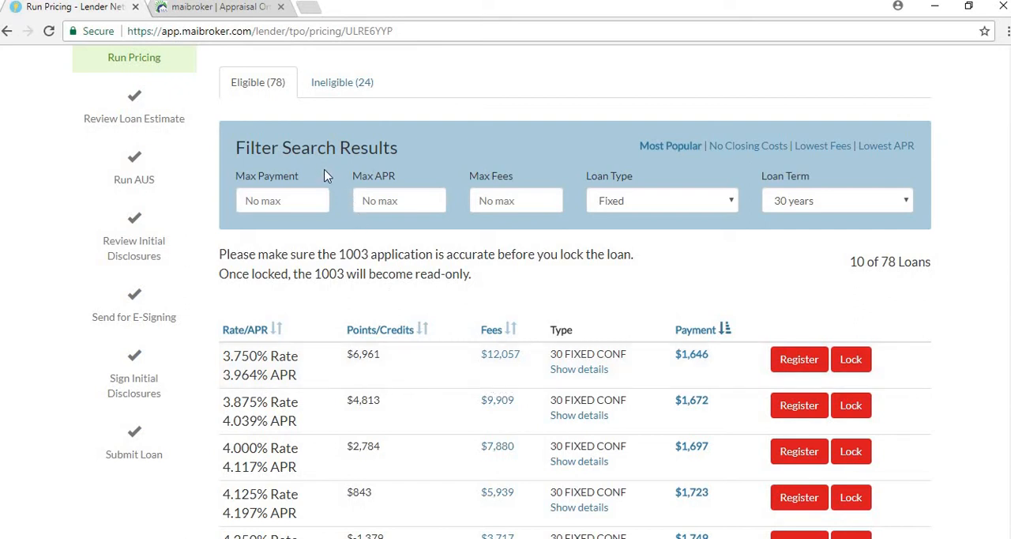
scroll(328, 175, up, 1)
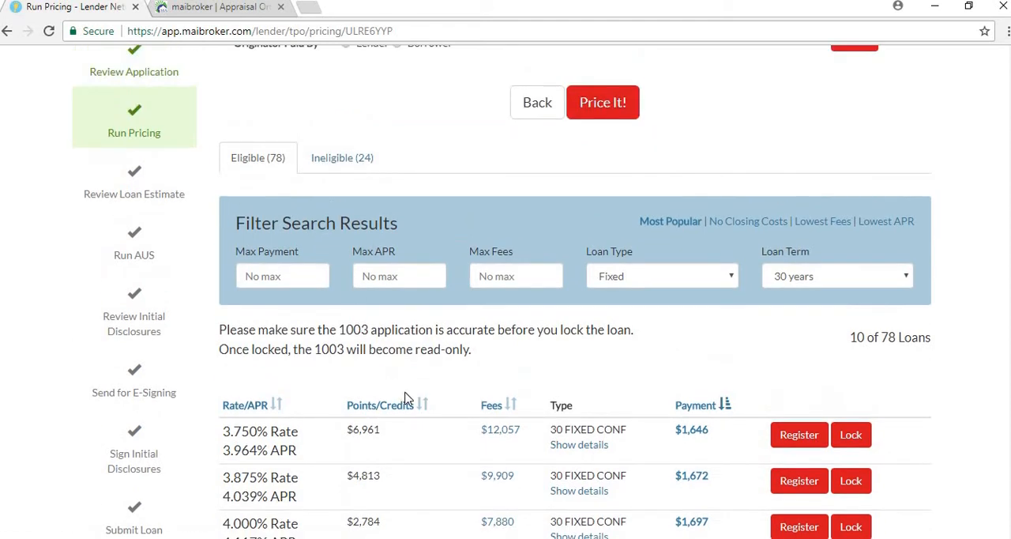
scroll(468, 430, down, 1)
scroll(467, 430, up, 1)
scroll(438, 360, down, 1)
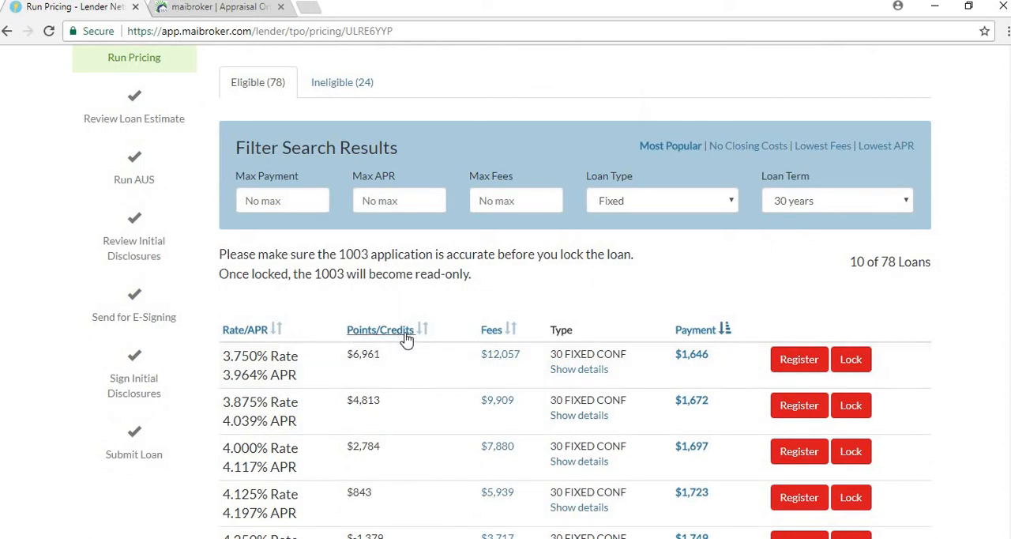
Sort the eligible loans by Points/Credits and check the choices in the Loan Term and Loan Type filters
click(380, 331)
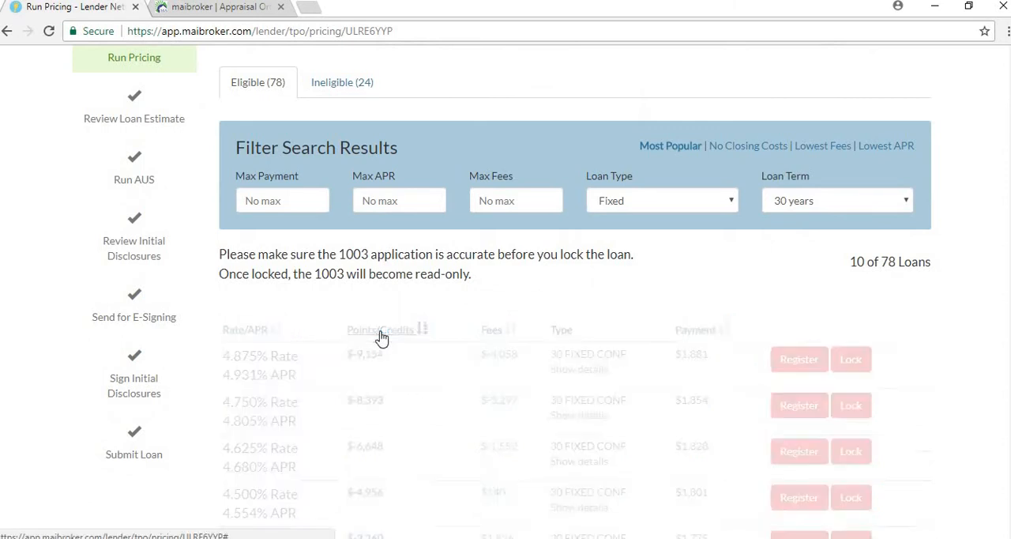
scroll(436, 356, up, 1)
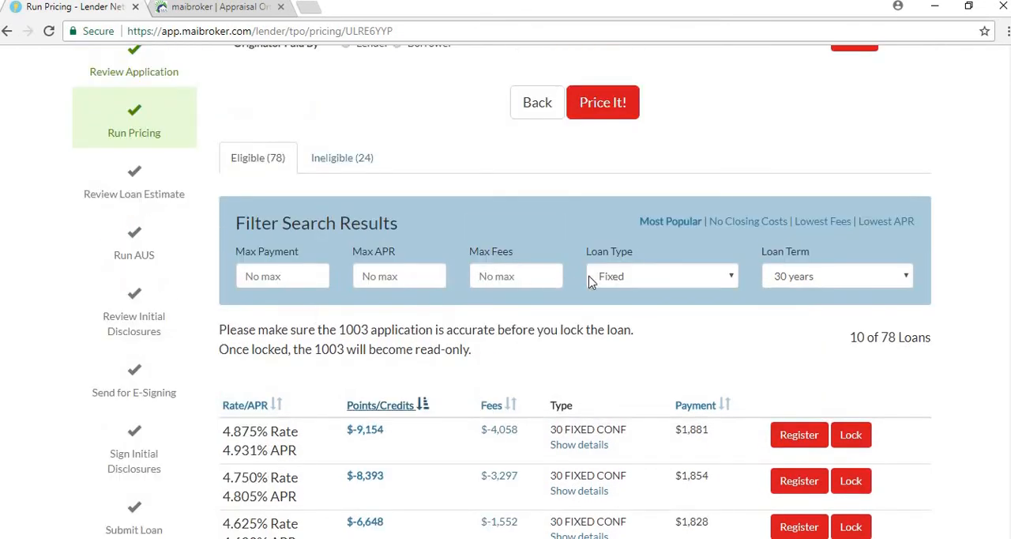
click(792, 276)
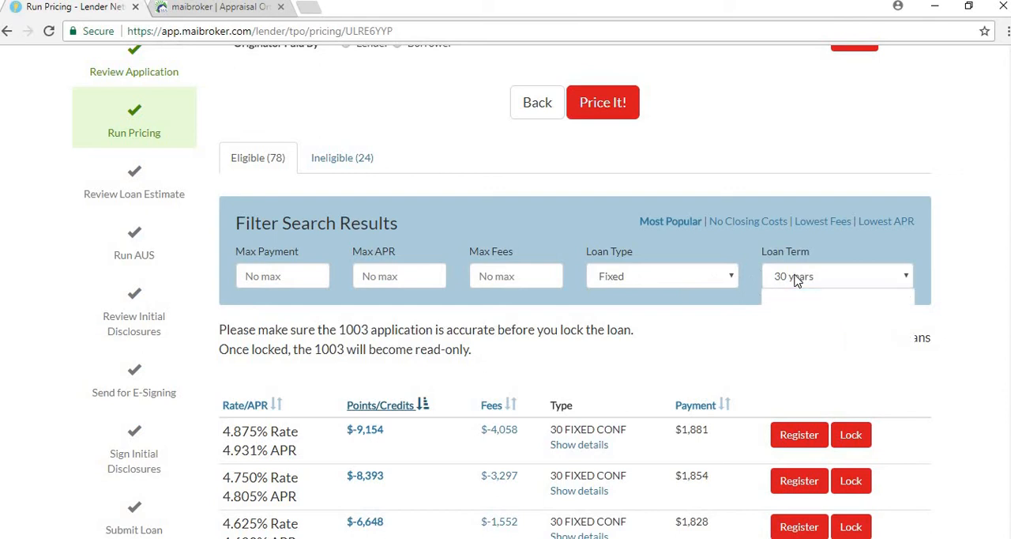
click(643, 278)
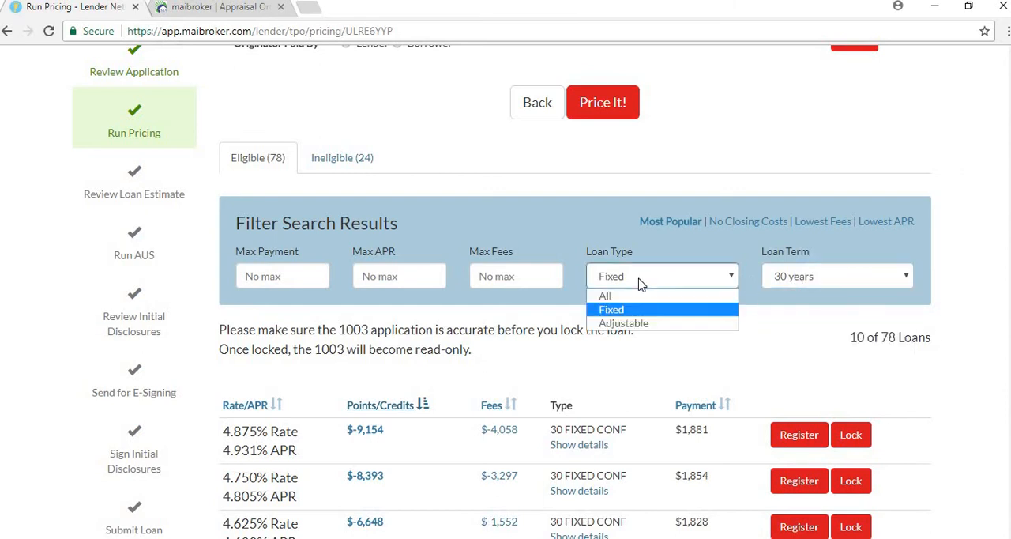
click(371, 177)
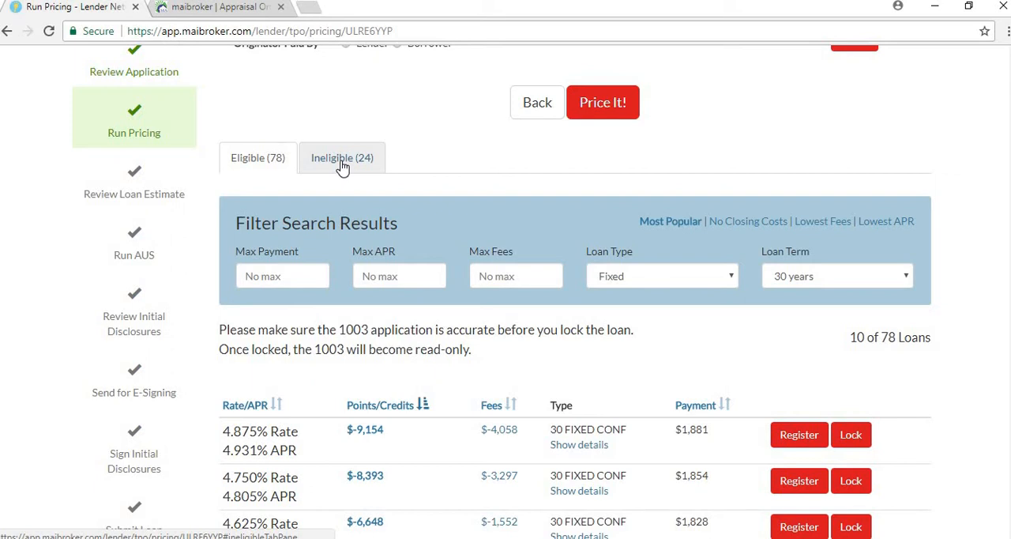
Review the ineligible loan programs and their explanations, and return to the eligible loans
click(341, 161)
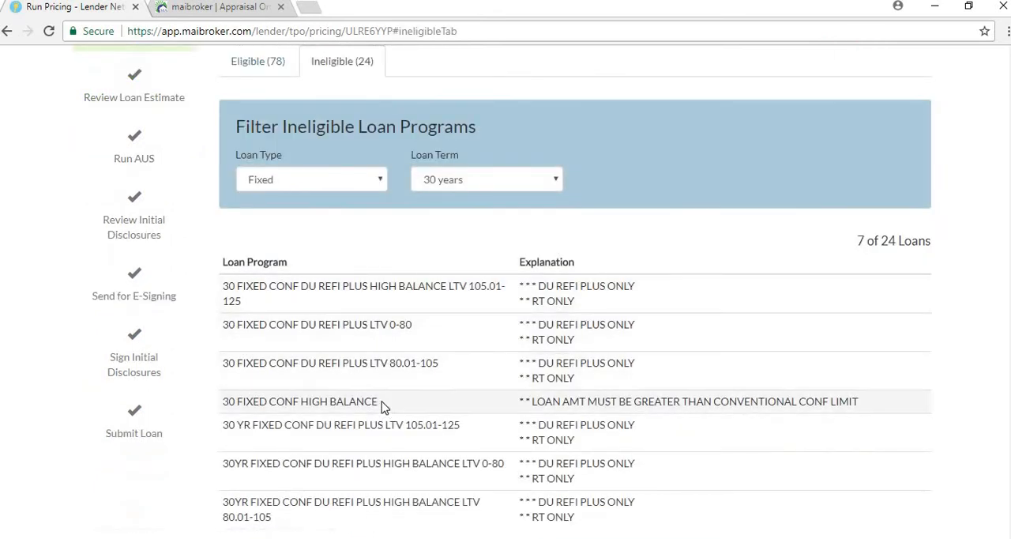
click(258, 67)
scroll(505, 458, down, 1)
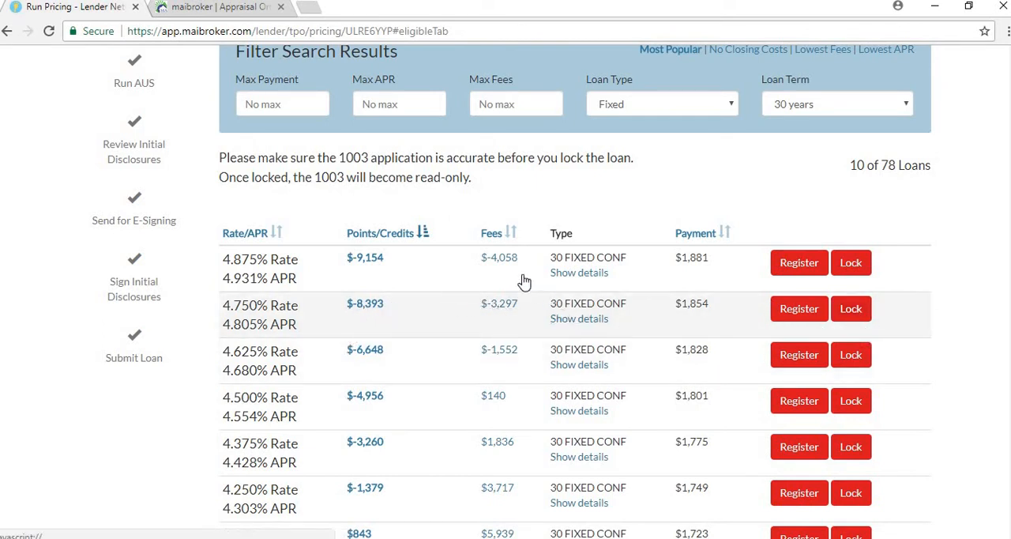
Examine the 4.750% loan's details, covering its monthly payment, closing fees and yearly amortization, and close the summary
click(368, 308)
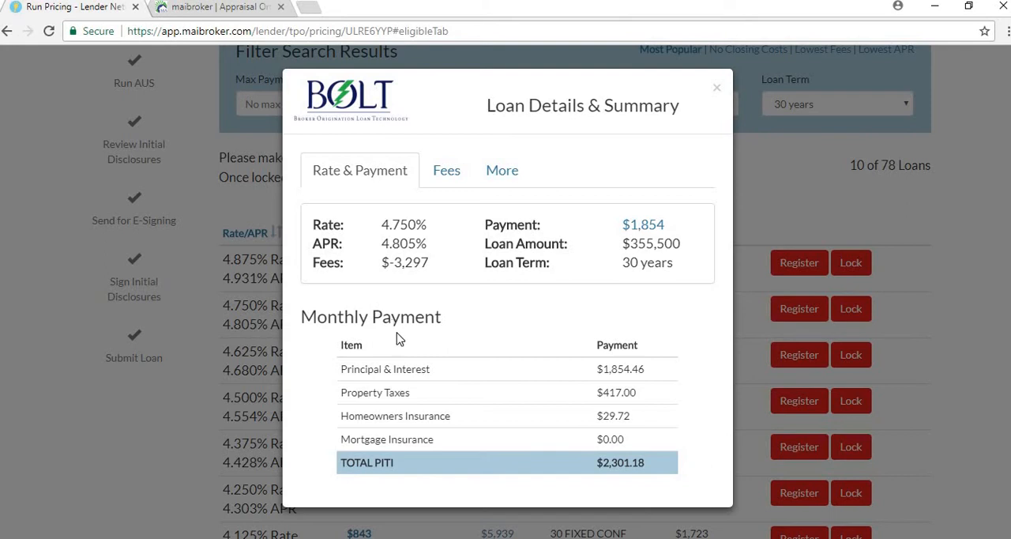
click(447, 169)
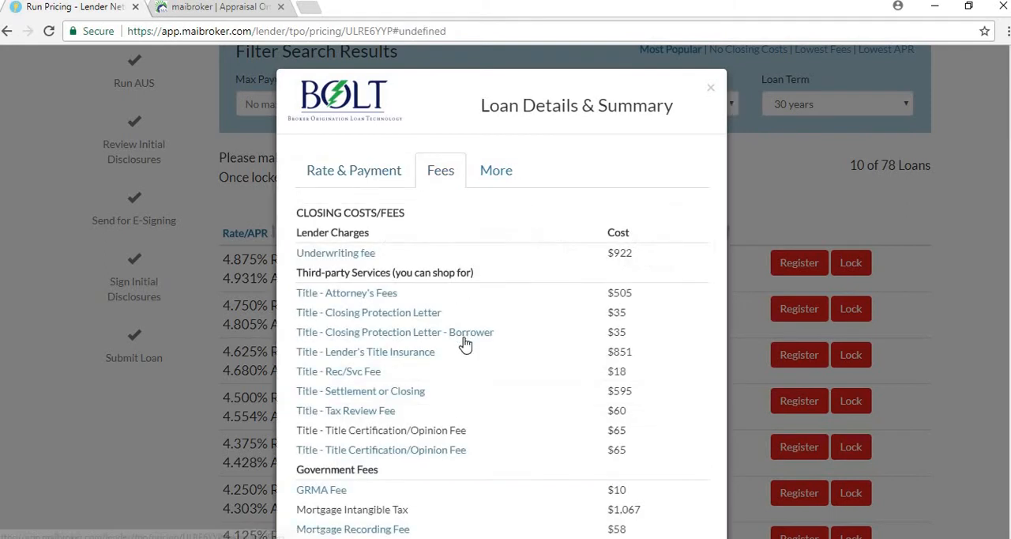
scroll(465, 343, down, 3)
scroll(465, 347, down, 1)
scroll(467, 414, up, 1)
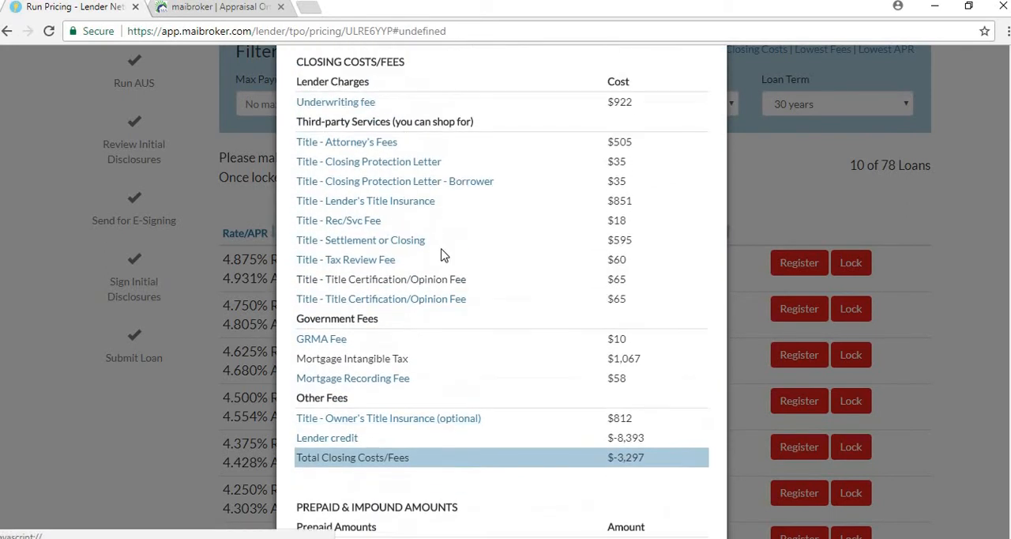
scroll(446, 249, up, 1)
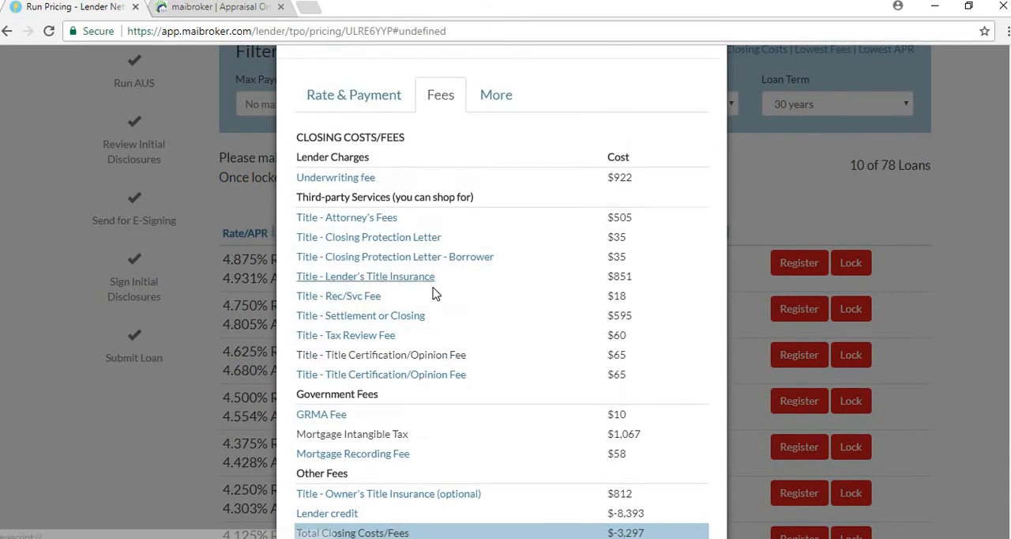
scroll(431, 283, down, 1)
scroll(435, 354, up, 2)
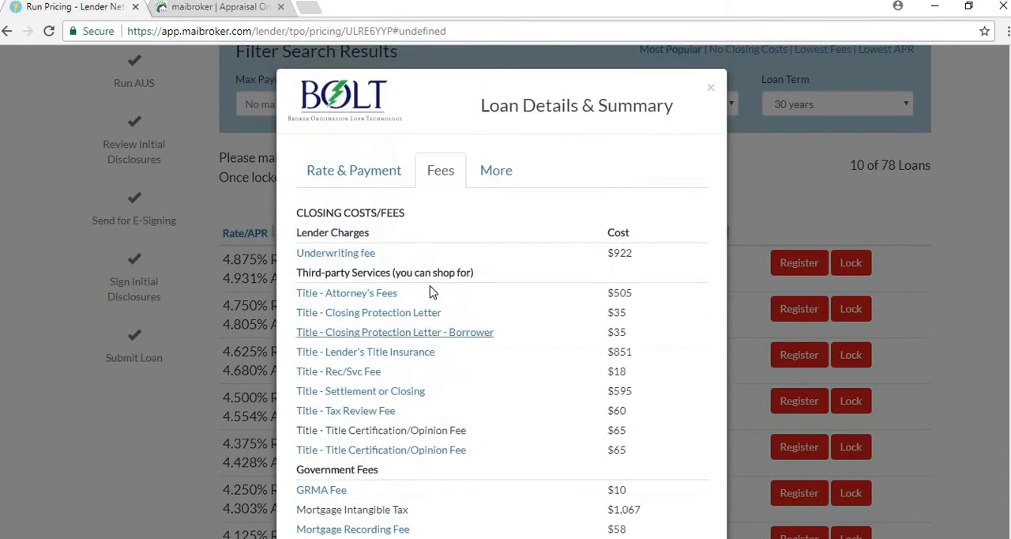
click(487, 181)
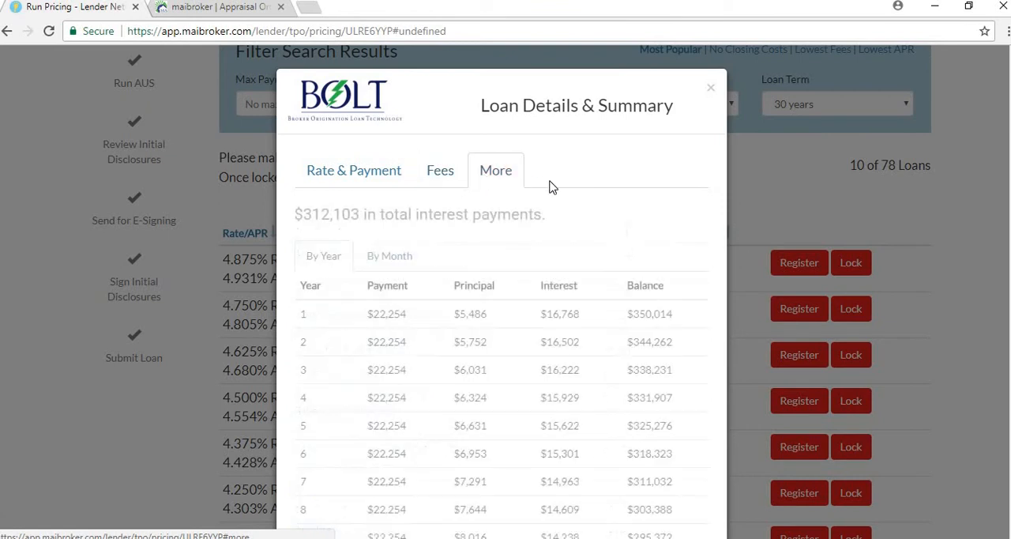
click(711, 92)
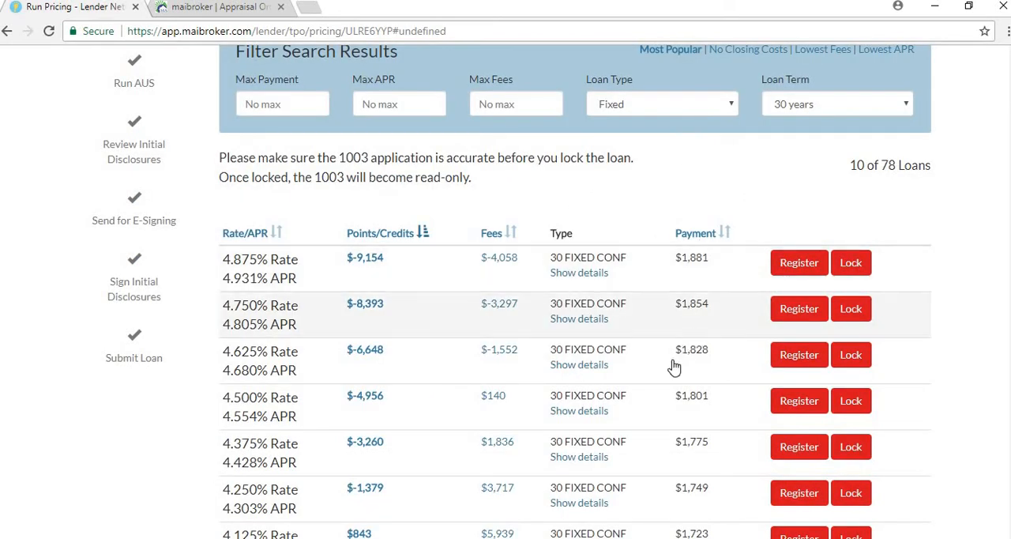
Lock the 30-year fixed loan at the 4.250% rate and look over the fees on its loan estimate
scroll(593, 375, down, 2)
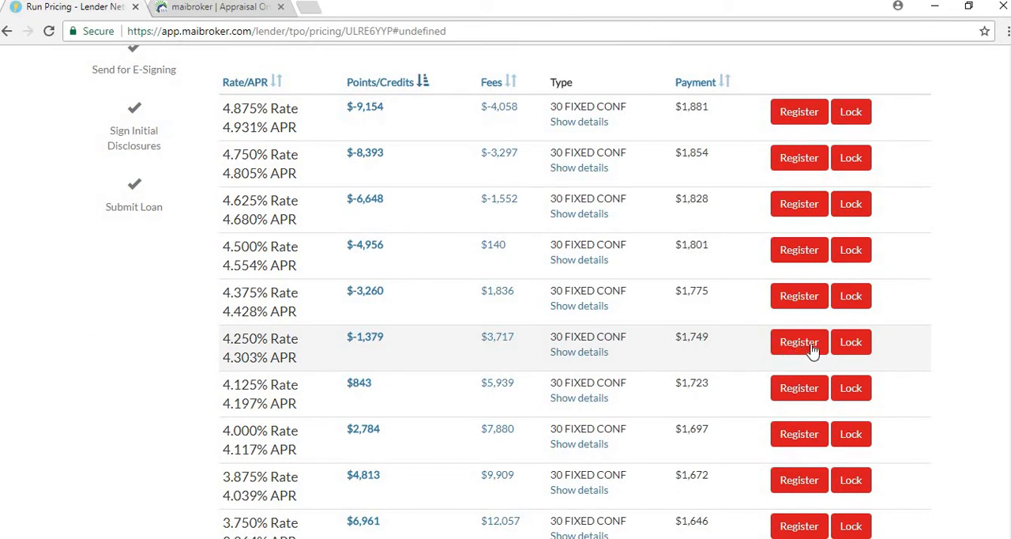
click(851, 345)
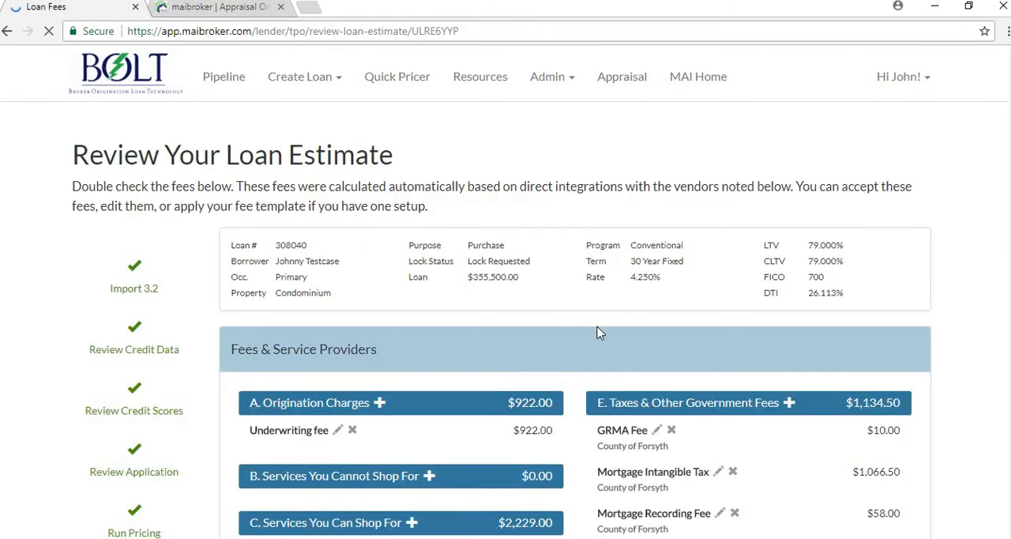
scroll(528, 389, down, 3)
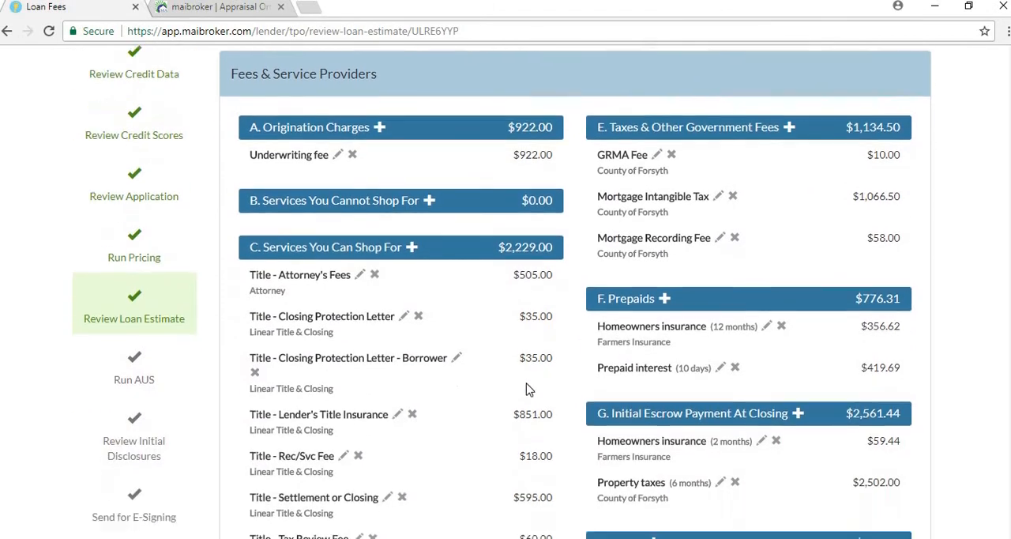
scroll(310, 259, up, 1)
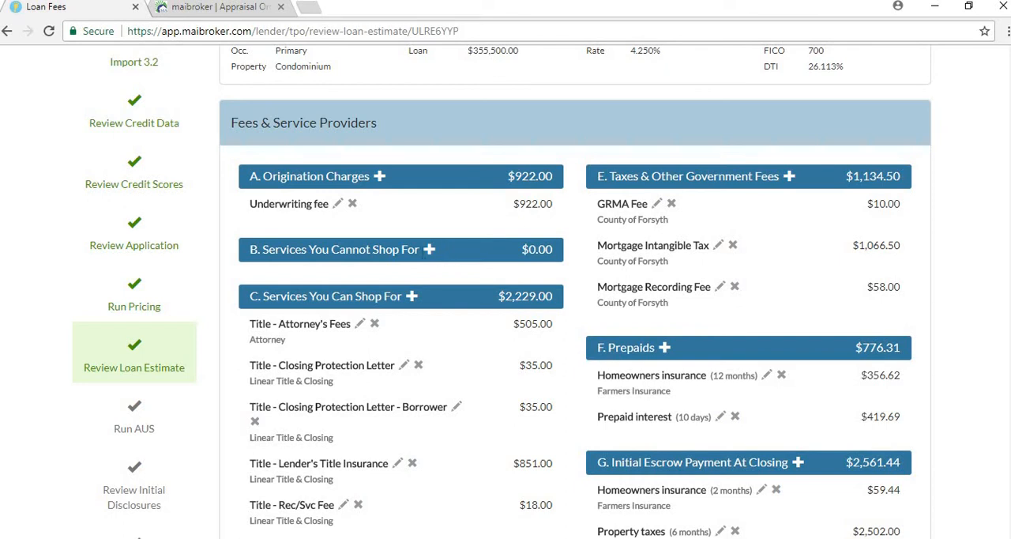
Preview the cost types offered for a new fee under Origination Charges, leaving the form without adding one
click(379, 177)
click(458, 263)
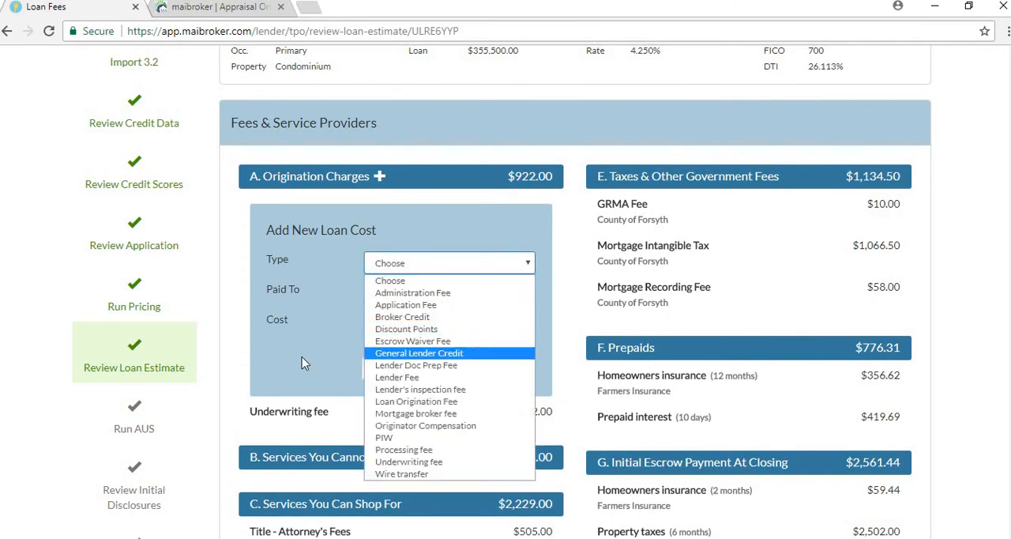
click(337, 313)
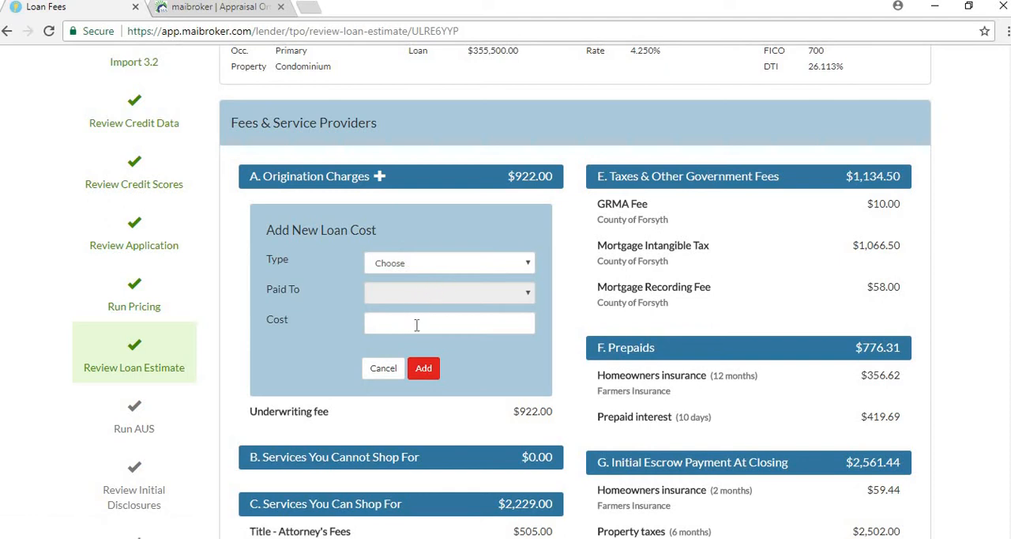
click(401, 268)
click(331, 317)
click(384, 368)
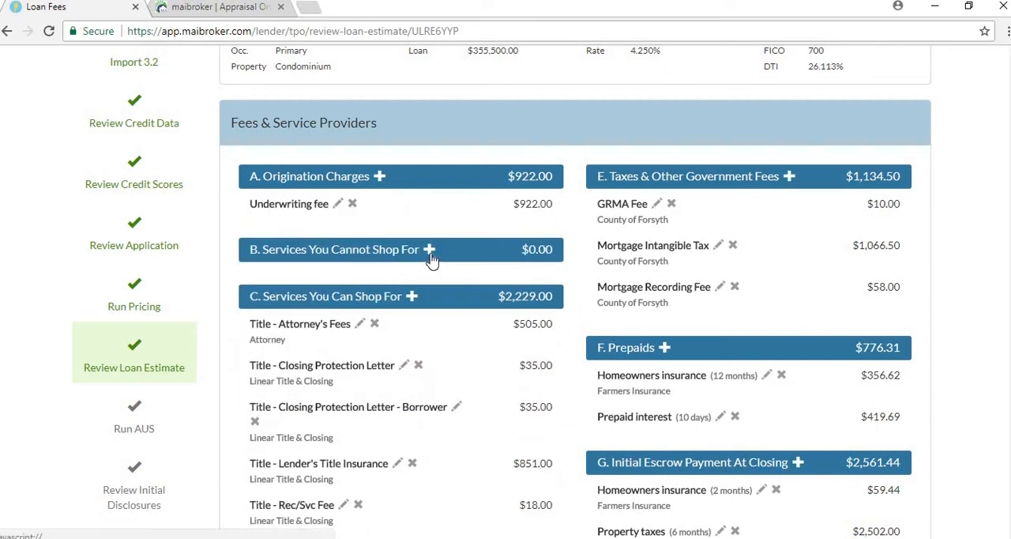
Add an appraisal fee of $450 paid to Triserv under Services You Cannot Shop For
click(429, 251)
click(406, 338)
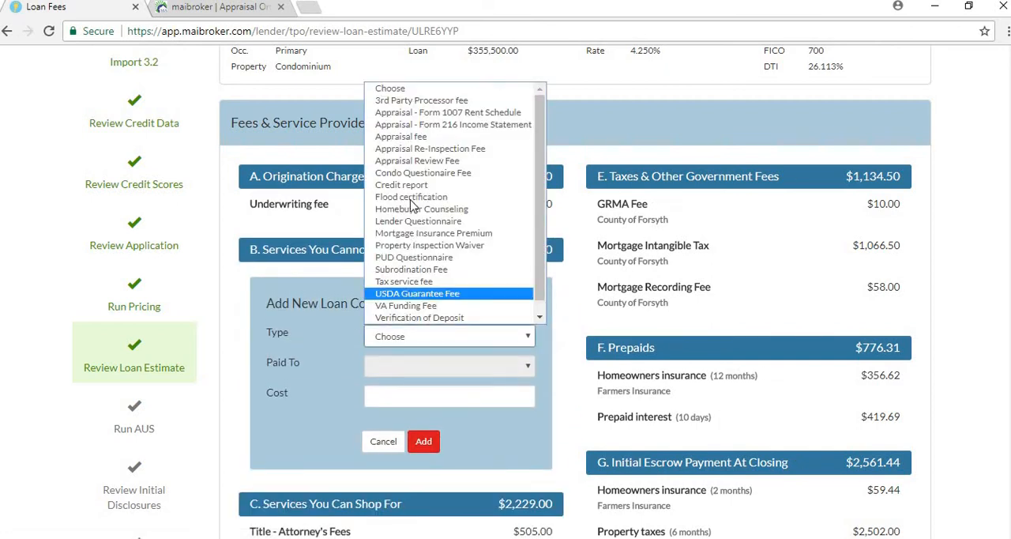
click(410, 137)
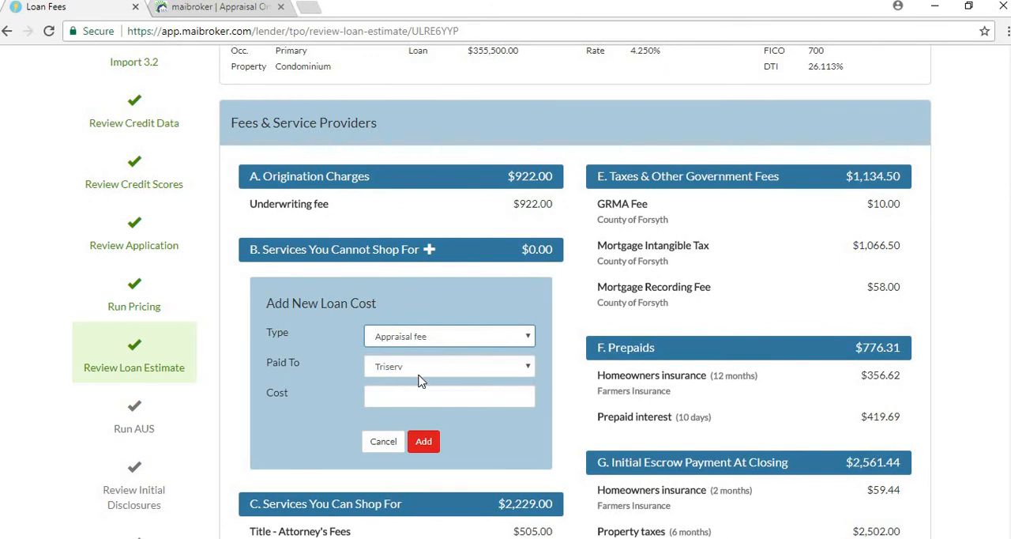
click(419, 375)
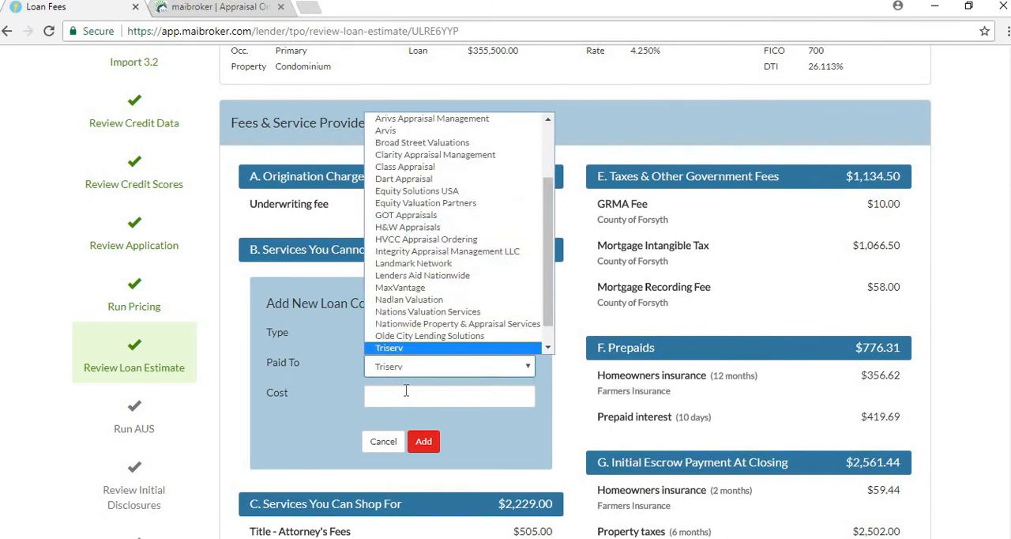
click(404, 393)
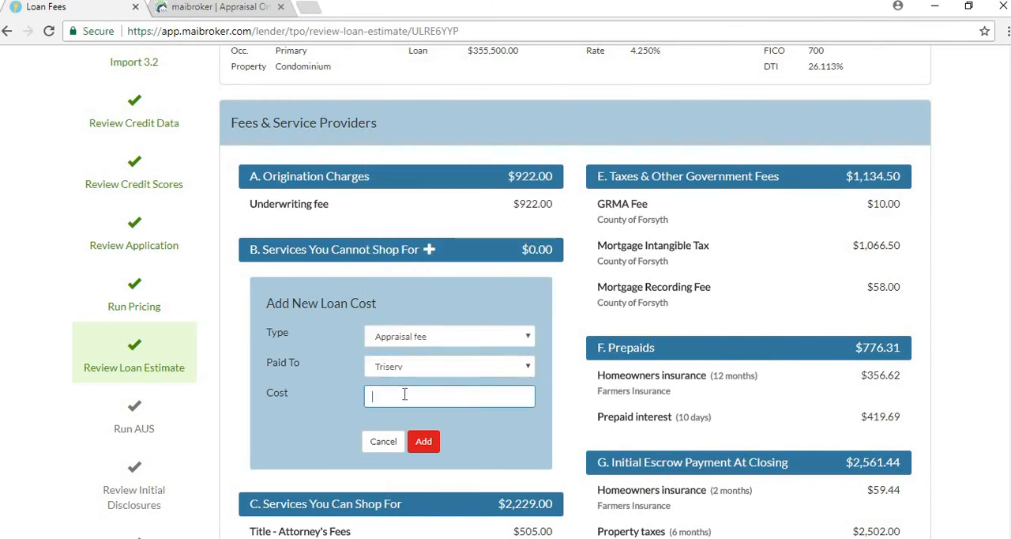
text(450)
click(431, 445)
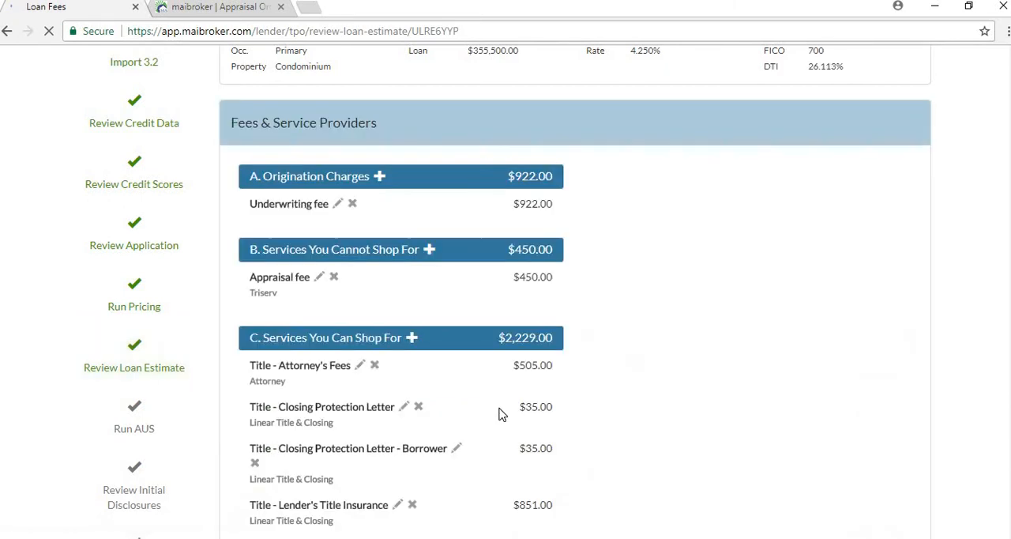
Open the Lender's Title Insurance cost for editing to view its fields, and cancel without changing it
scroll(499, 412, down, 2)
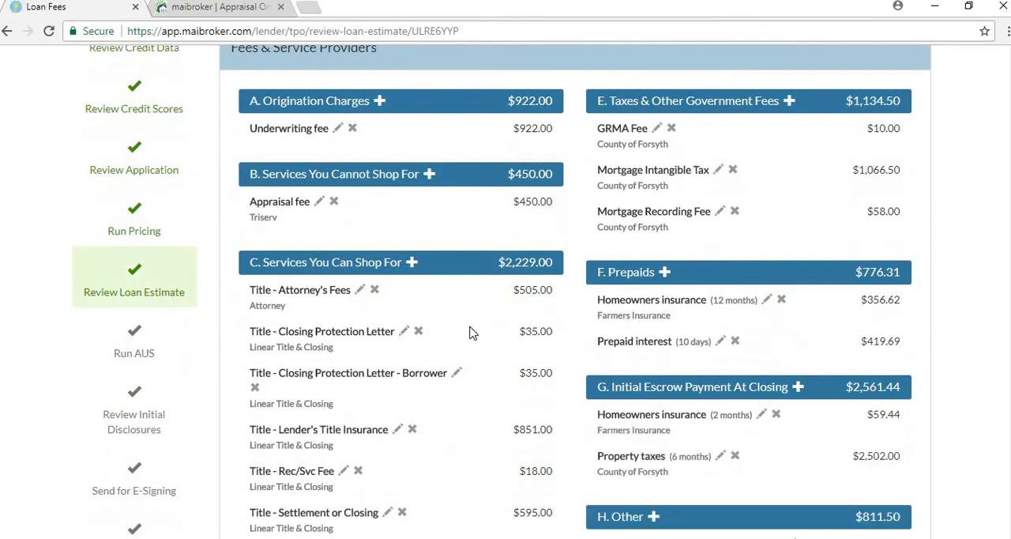
scroll(469, 332, down, 1)
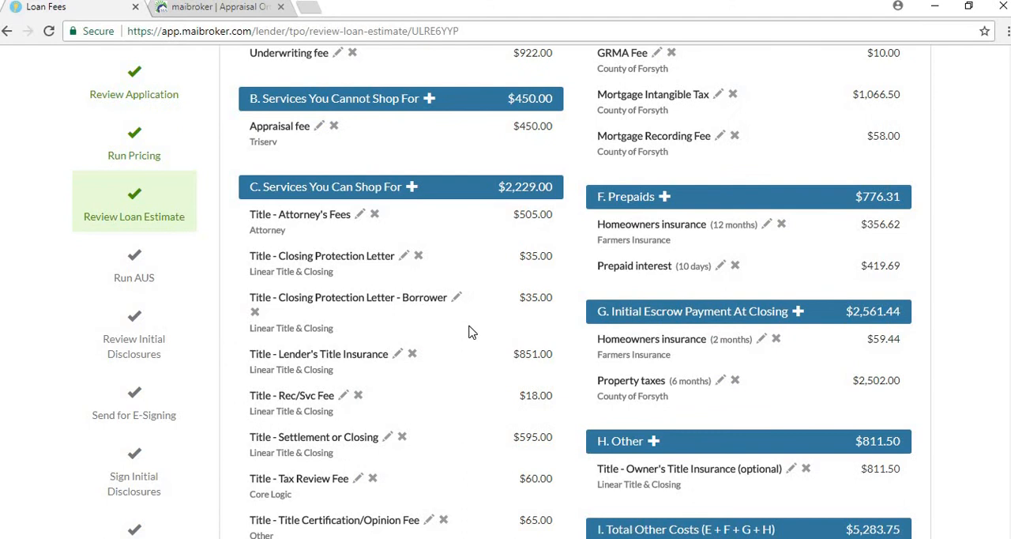
click(397, 357)
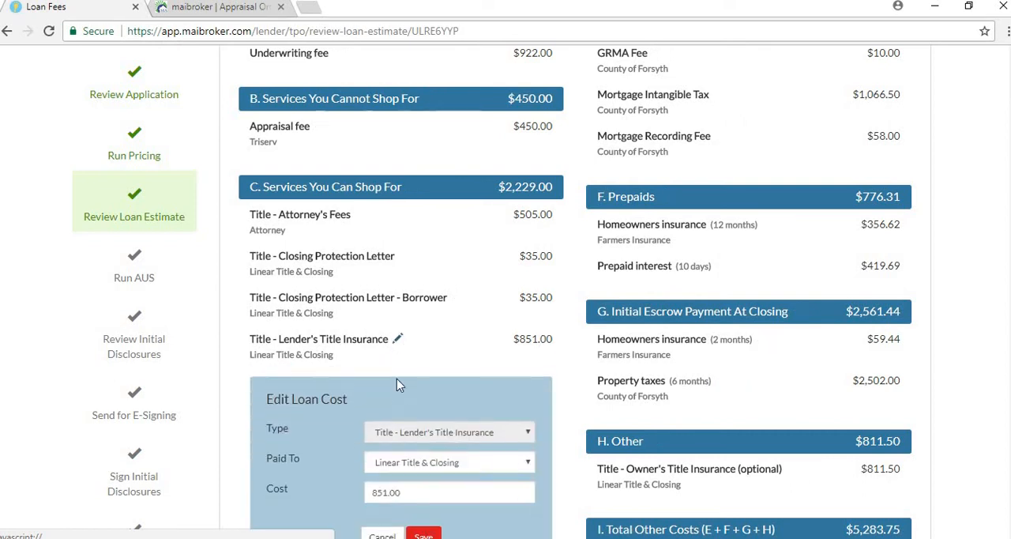
scroll(411, 418, down, 1)
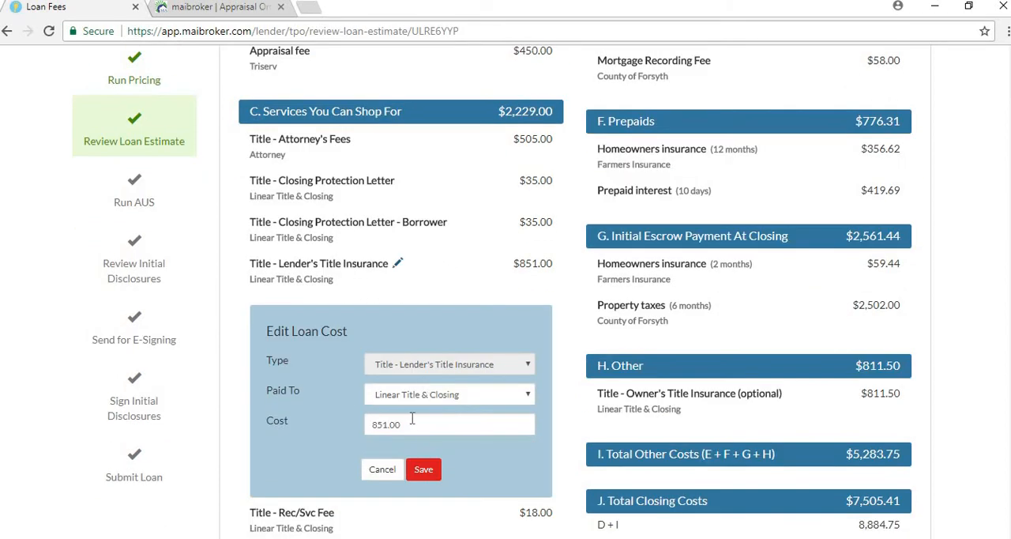
click(384, 470)
Review the remaining fees and total costs, and preview the Escrow service providers, keeping Linear Title & Closing
scroll(439, 325, down, 1)
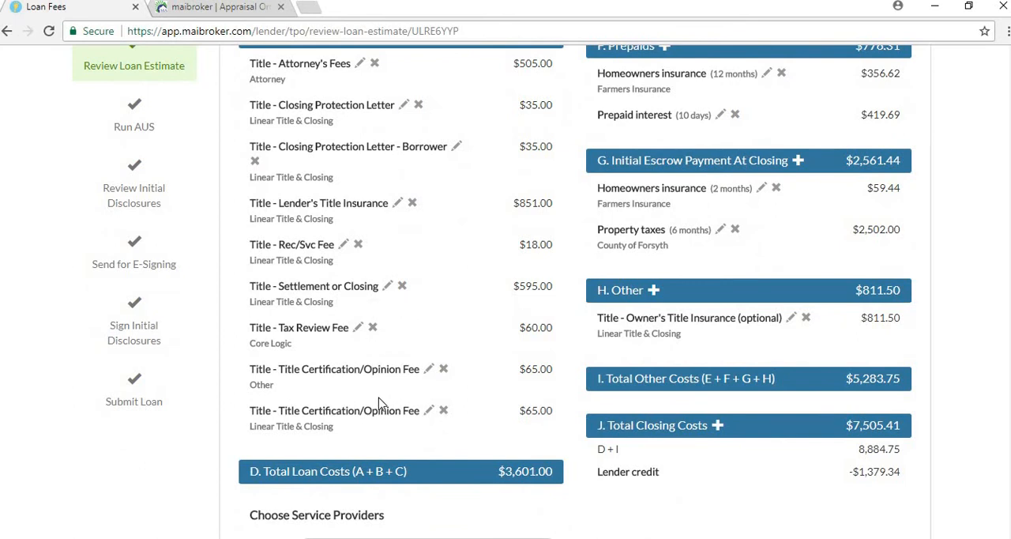
scroll(382, 401, up, 1)
scroll(395, 387, down, 1)
scroll(399, 296, up, 1)
scroll(417, 242, down, 3)
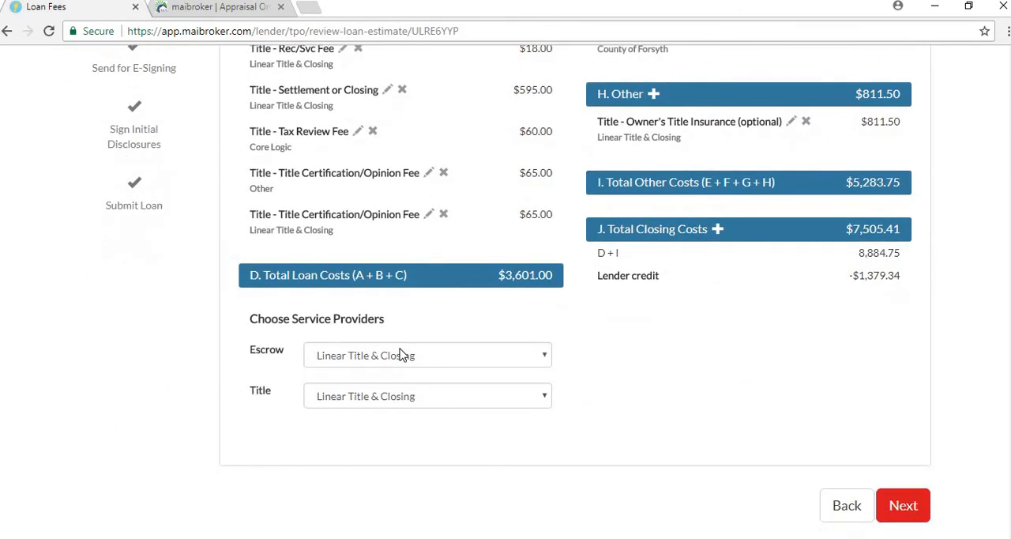
click(412, 354)
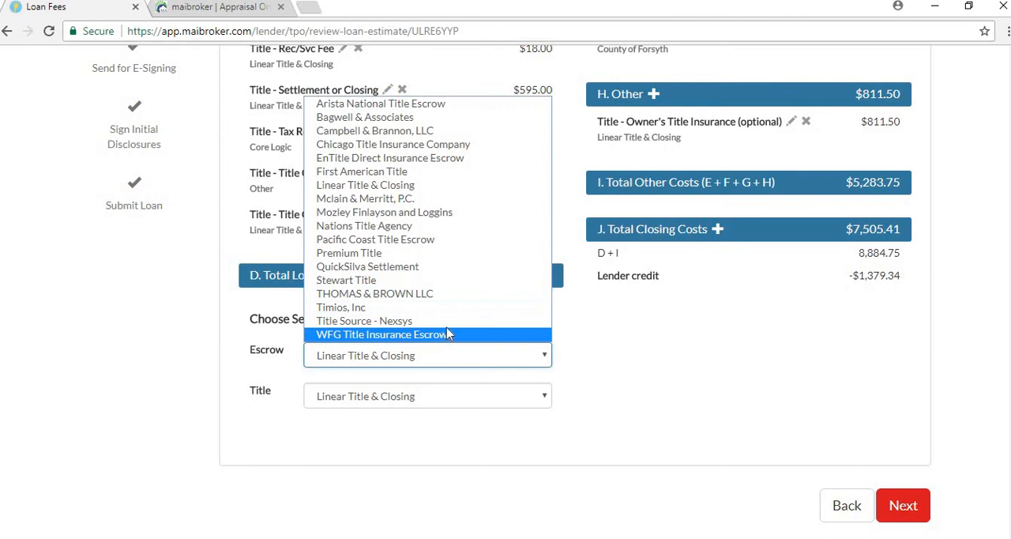
click(602, 344)
scroll(656, 361, up, 4)
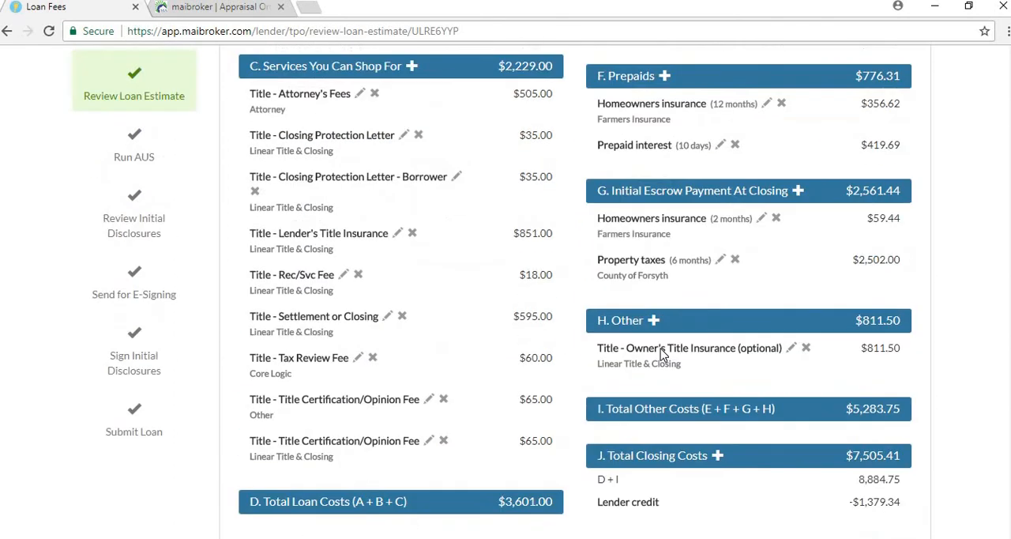
scroll(664, 350, up, 3)
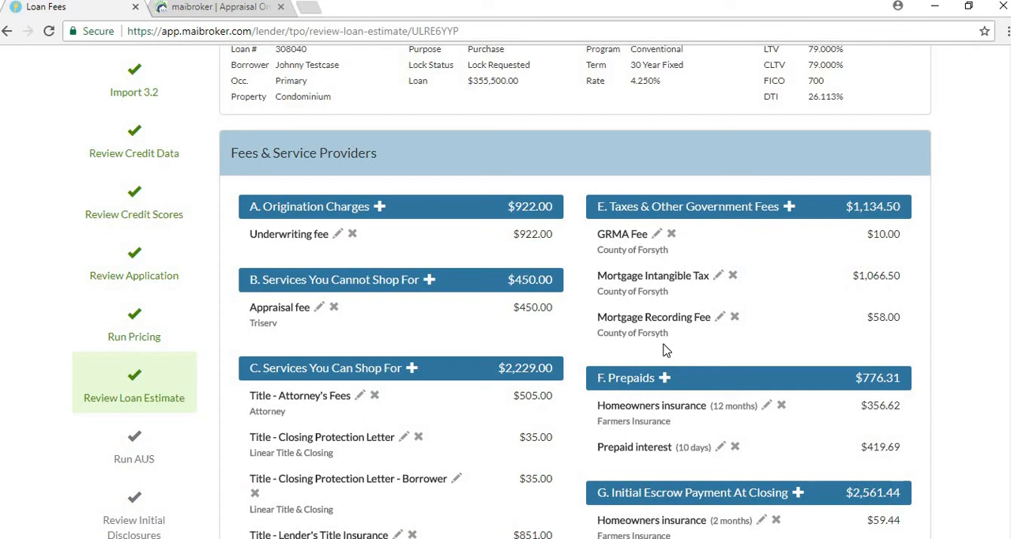
Review the government fees, prepaids, initial escrow payment, other costs, total closing costs and chosen service providers on the loan estimate
scroll(664, 351, down, 1)
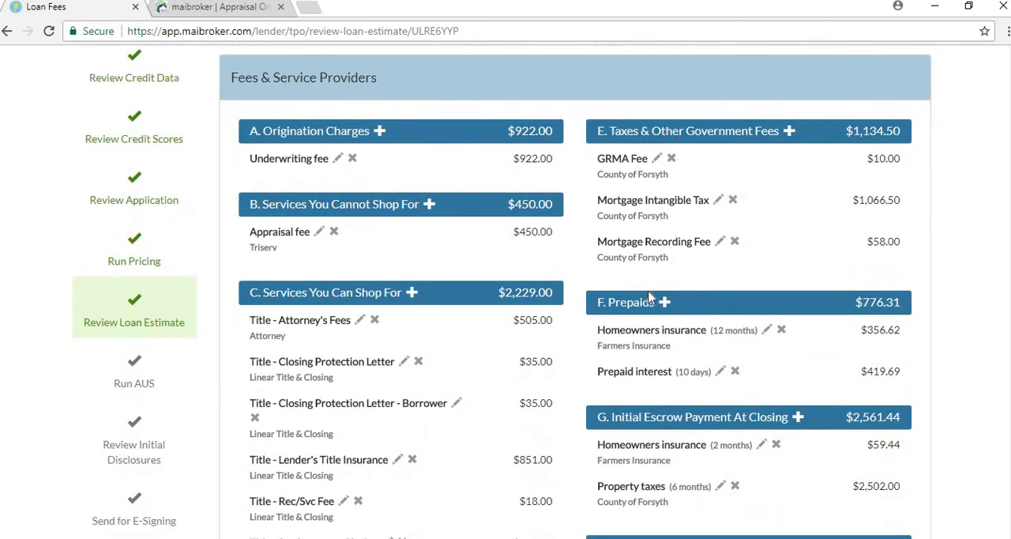
scroll(664, 340, down, 1)
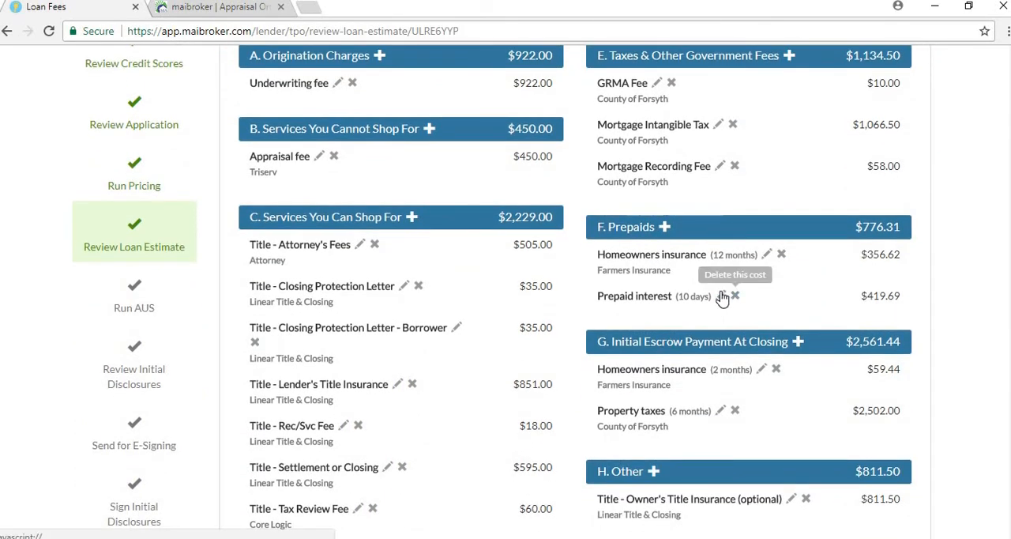
scroll(639, 241, up, 1)
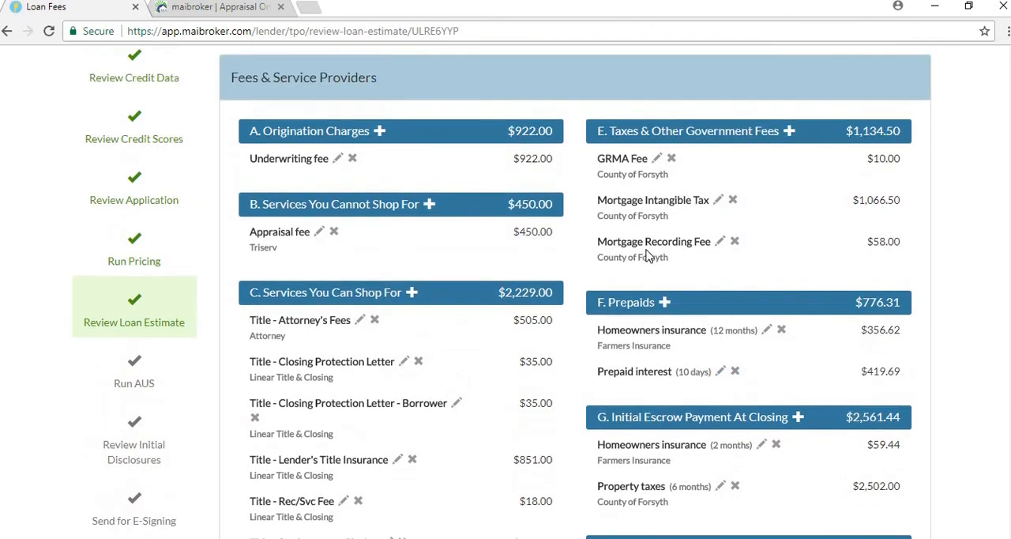
scroll(646, 246, down, 3)
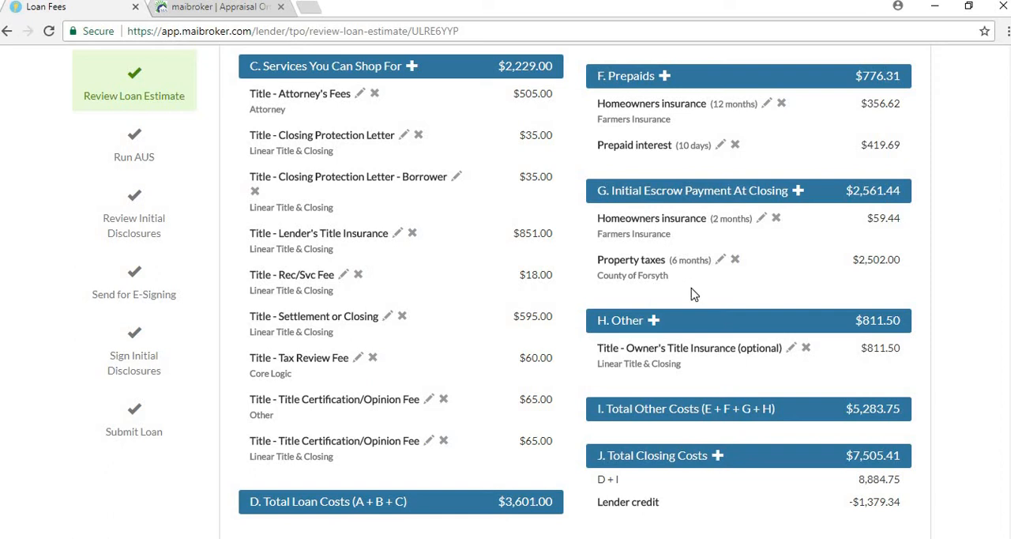
scroll(691, 287, down, 1)
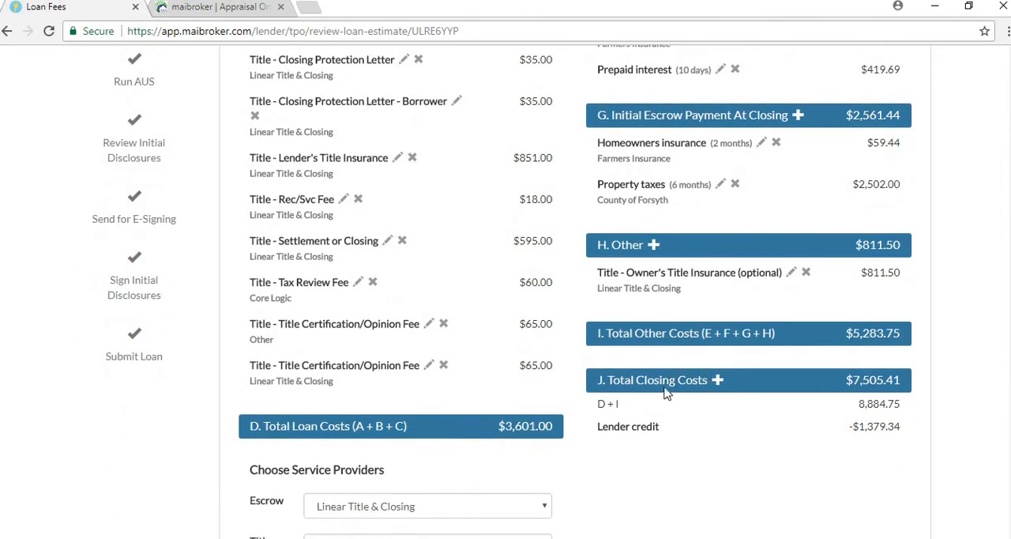
scroll(714, 379, down, 1)
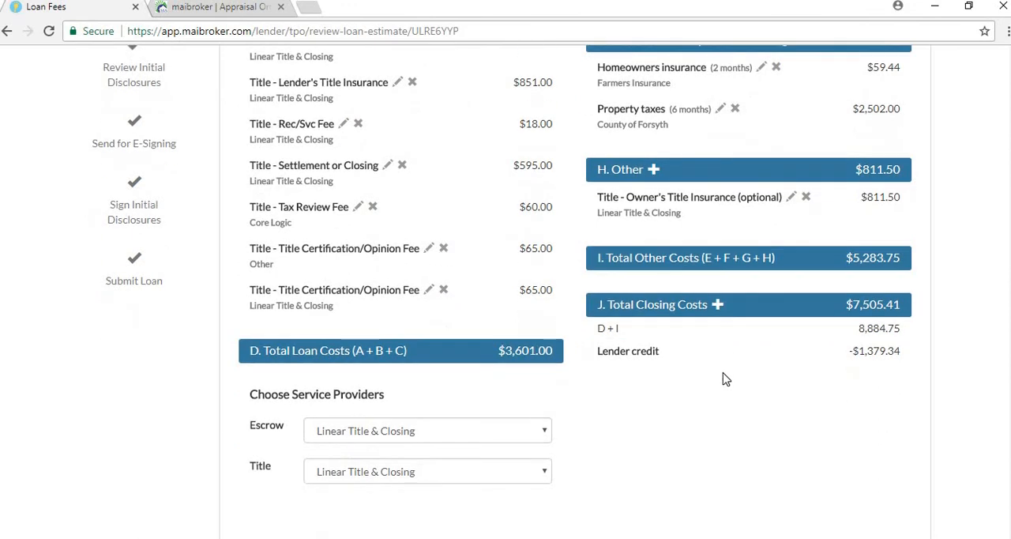
scroll(711, 375, down, 1)
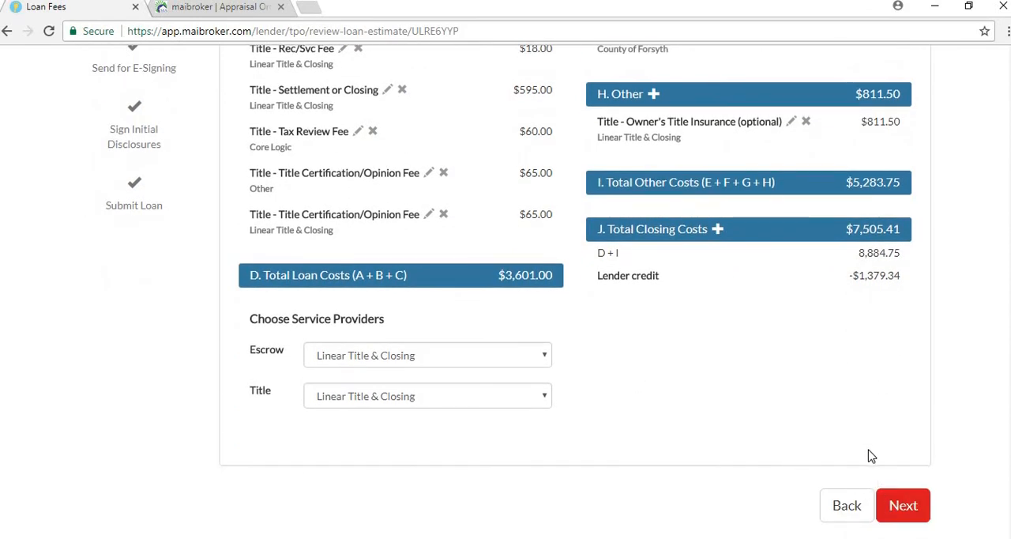
scroll(856, 447, up, 2)
scroll(824, 424, down, 3)
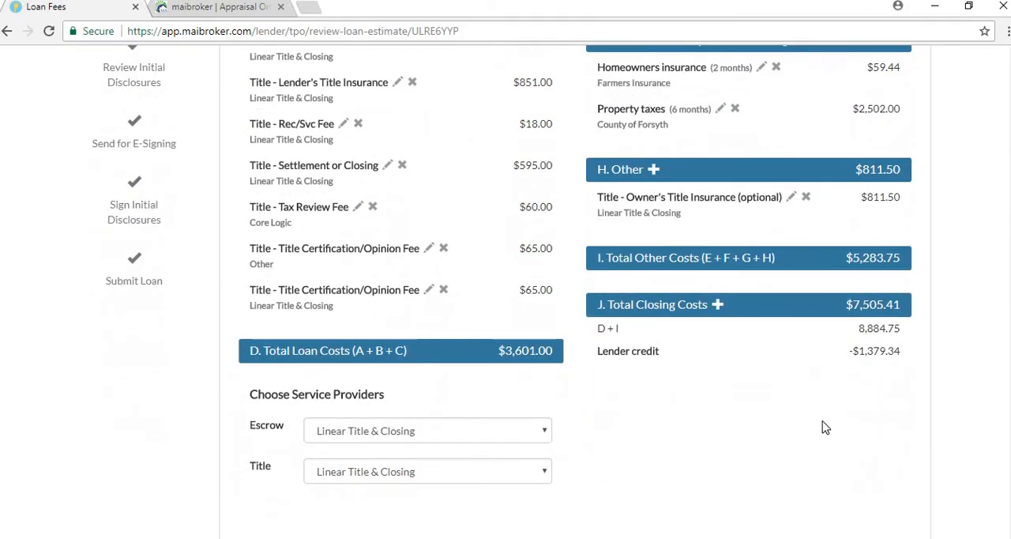
Continue past the loan estimate, run automated underwriting now, and look through the DU Underwriting Findings
click(903, 506)
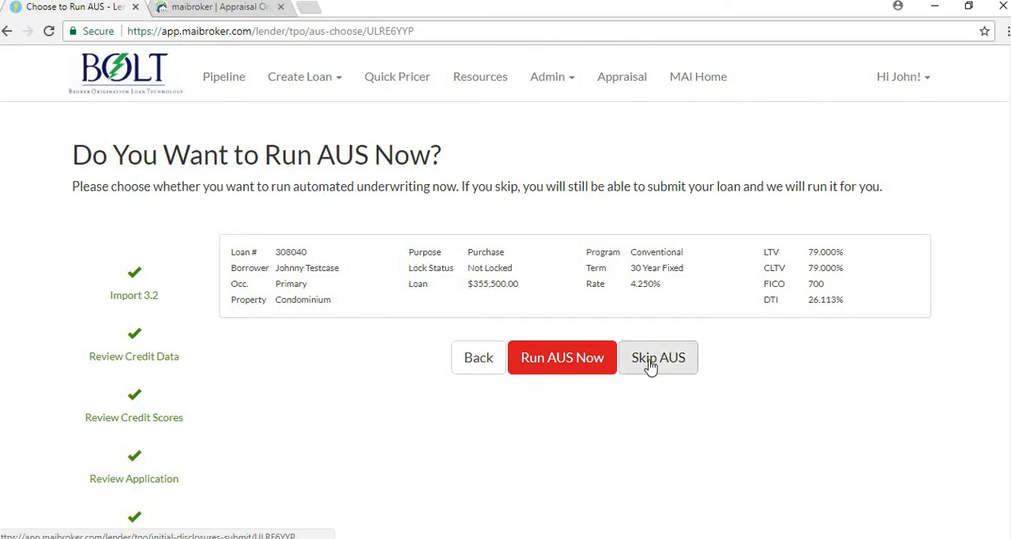
click(575, 367)
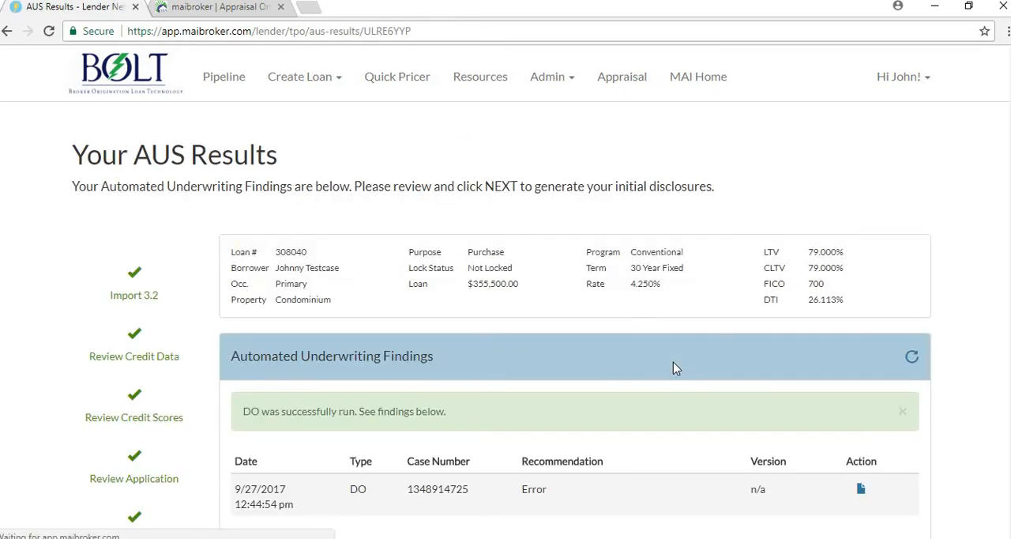
scroll(669, 368, down, 1)
scroll(561, 306, down, 2)
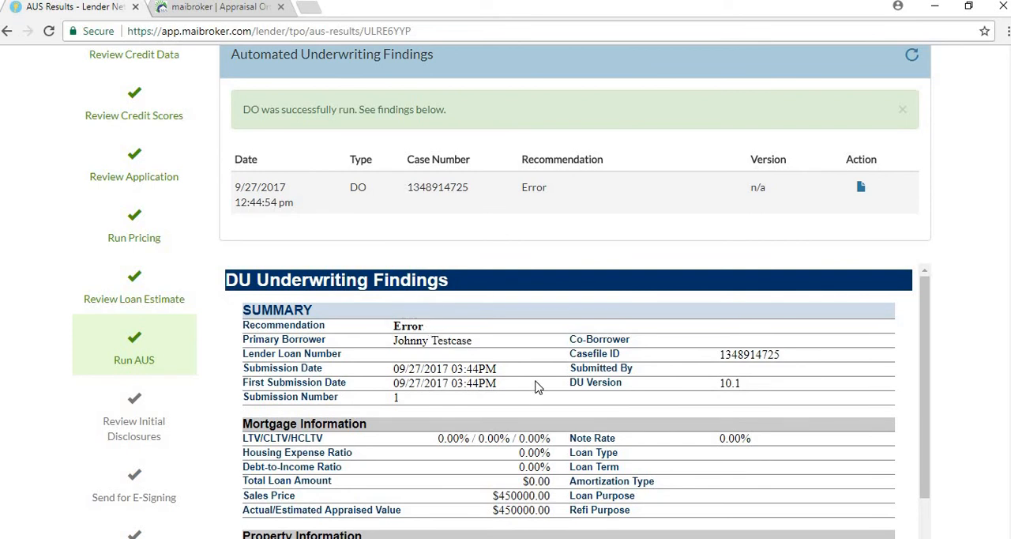
scroll(542, 384, down, 3)
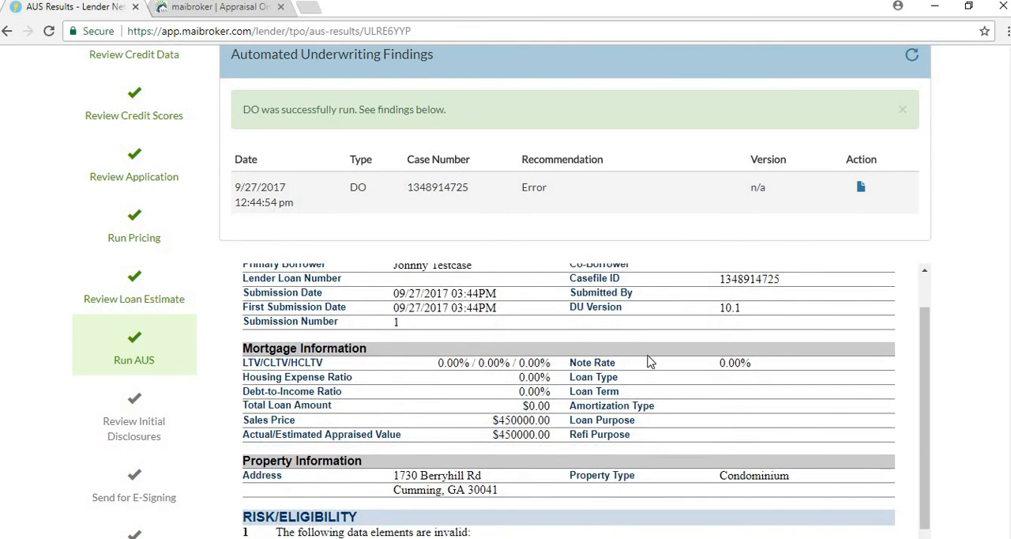
scroll(653, 360, up, 3)
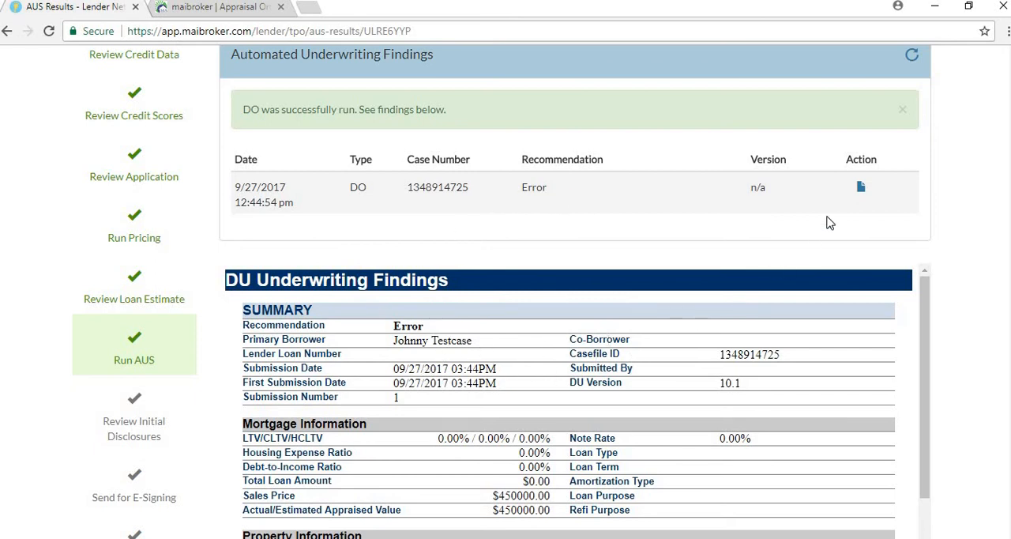
Open the DO findings document from the results table, close it, and look over the AUS results page
click(861, 189)
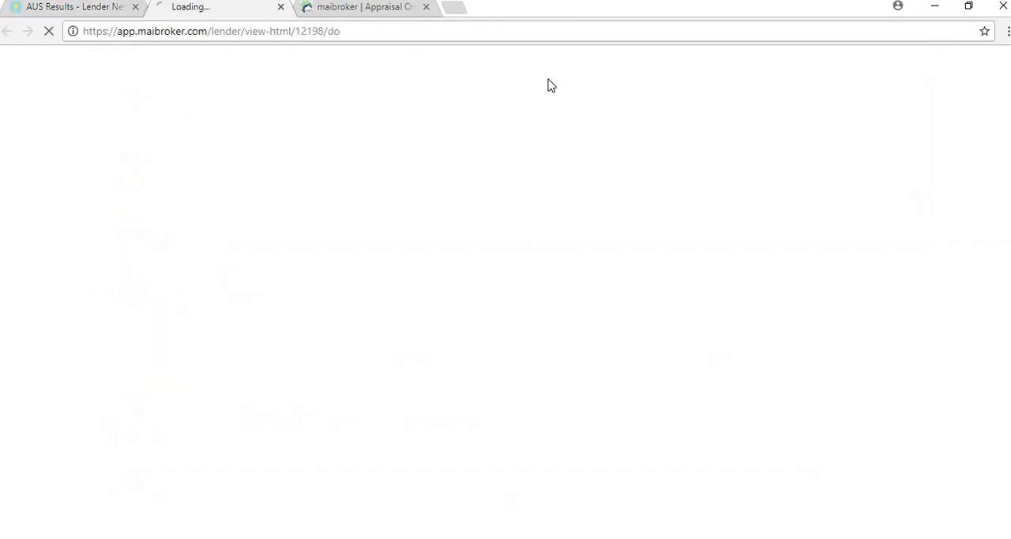
click(280, 7)
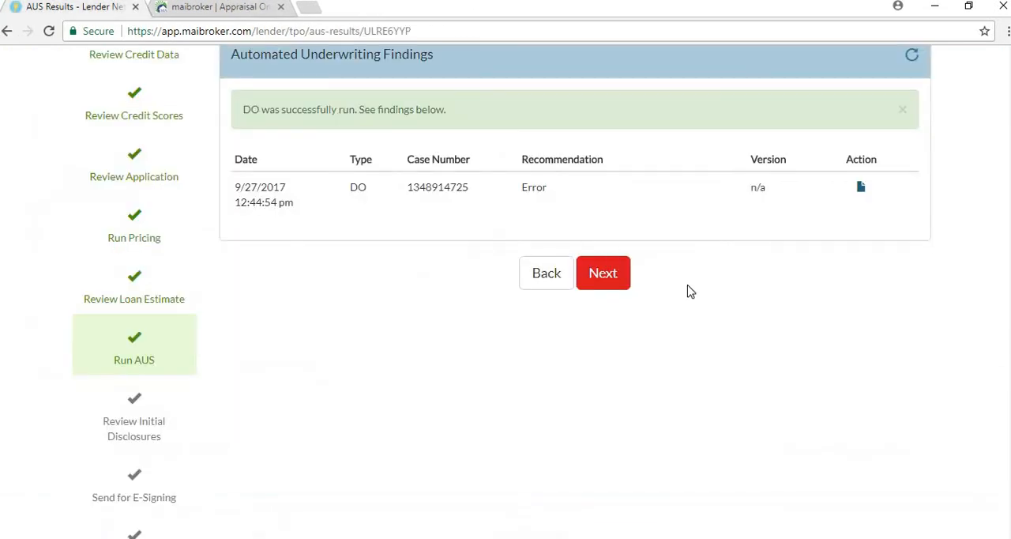
scroll(689, 295, up, 1)
scroll(691, 295, up, 1)
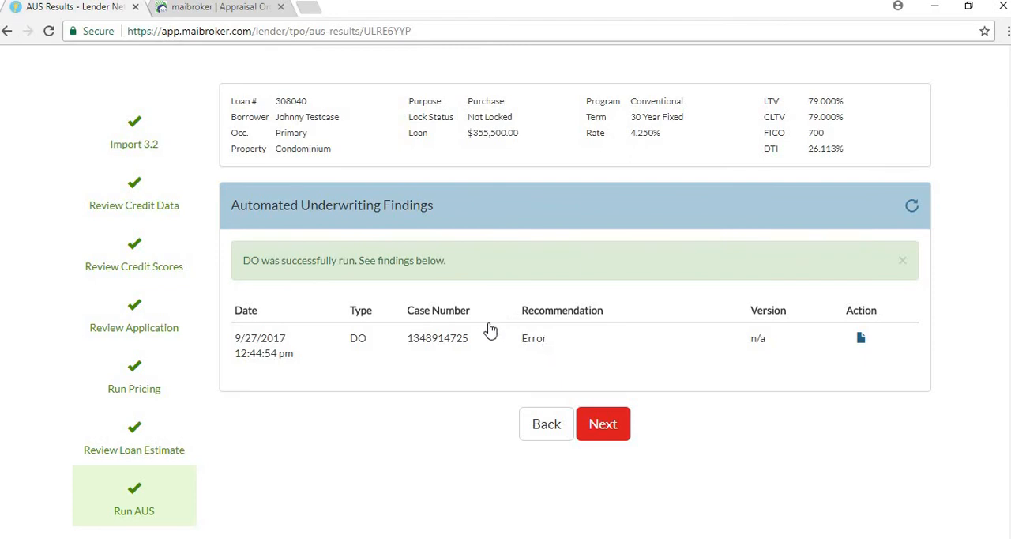
scroll(187, 227, up, 1)
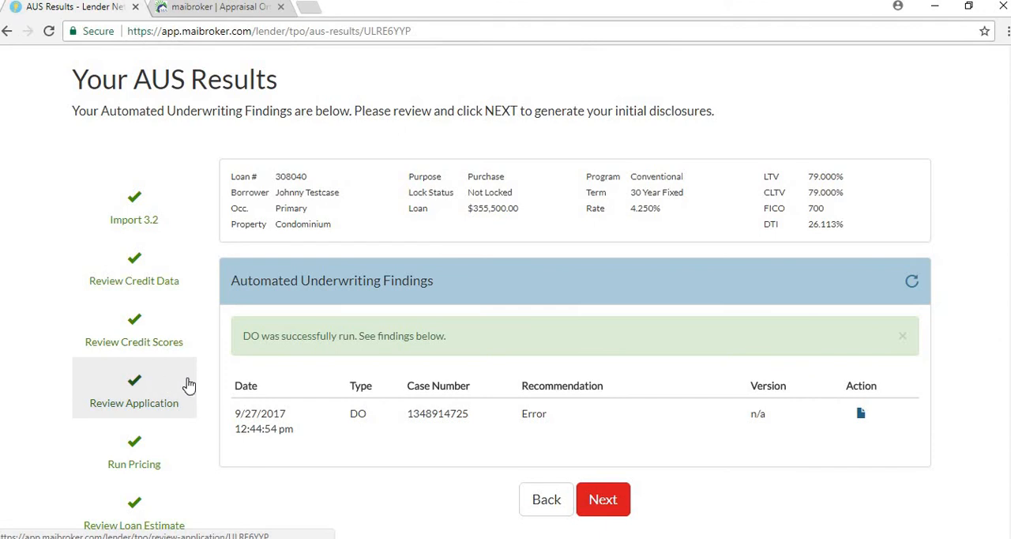
scroll(189, 384, down, 2)
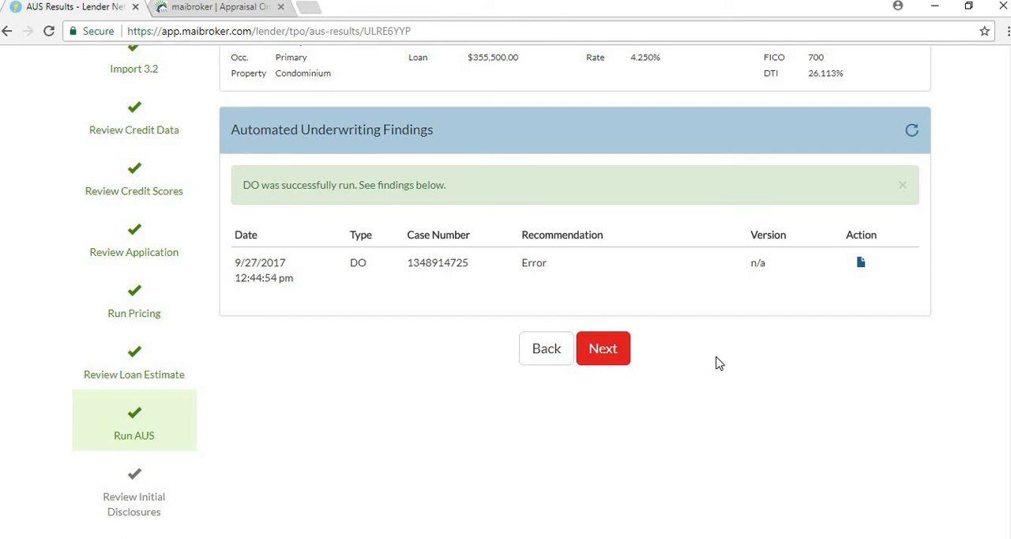
scroll(718, 361, down, 1)
scroll(711, 361, up, 1)
scroll(689, 349, down, 1)
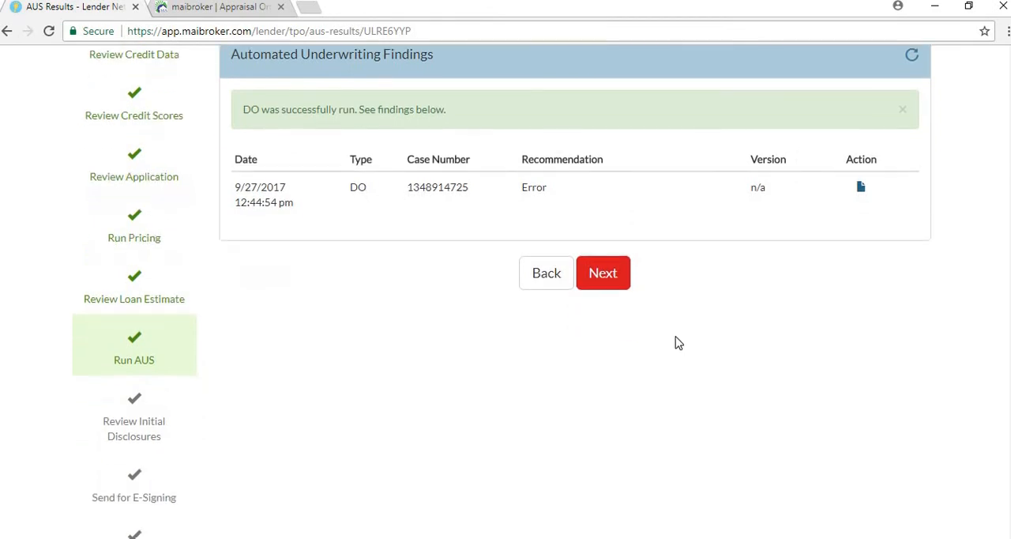
Create the initial disclosures with the Full Initial Disclosures package type and expand the list of included documents
click(598, 278)
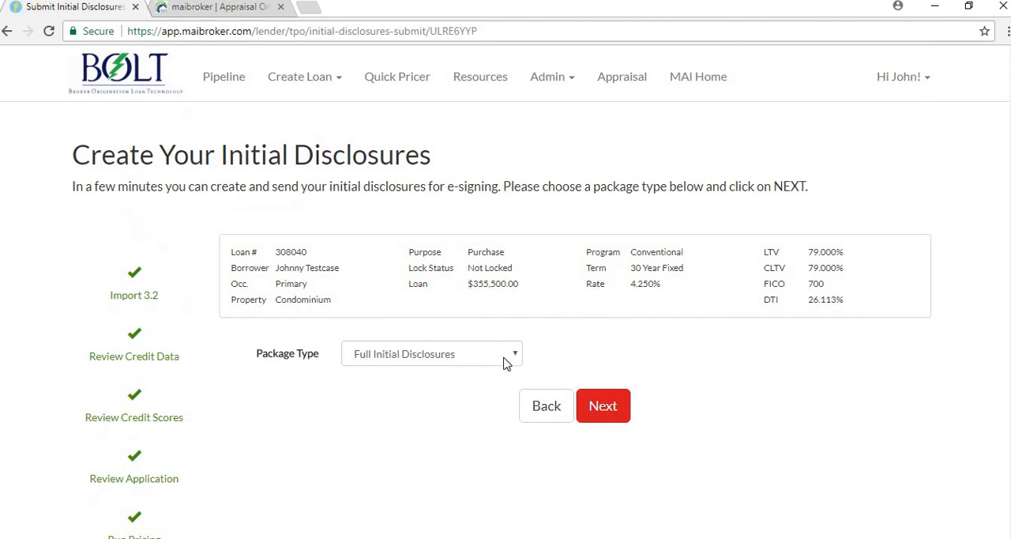
click(605, 410)
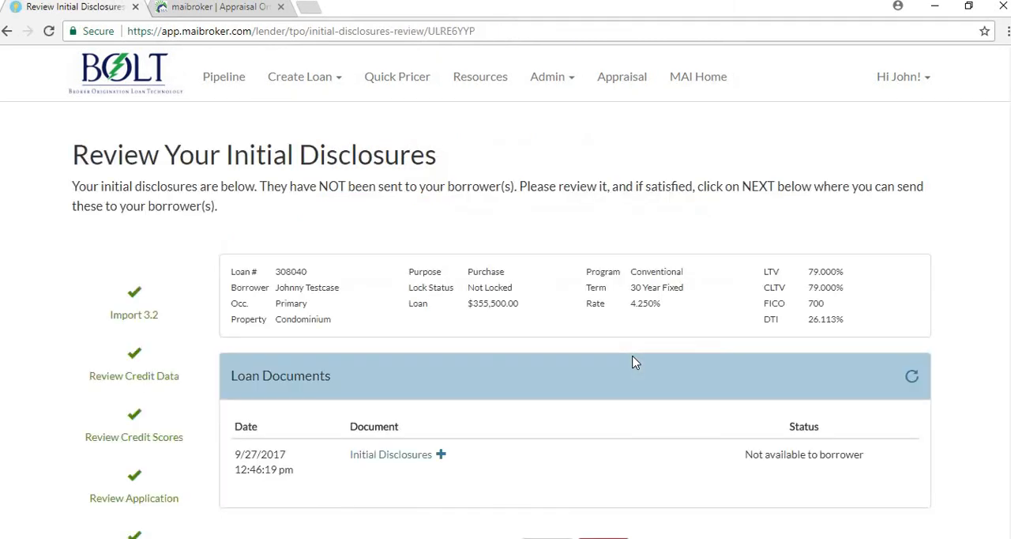
scroll(600, 353, down, 3)
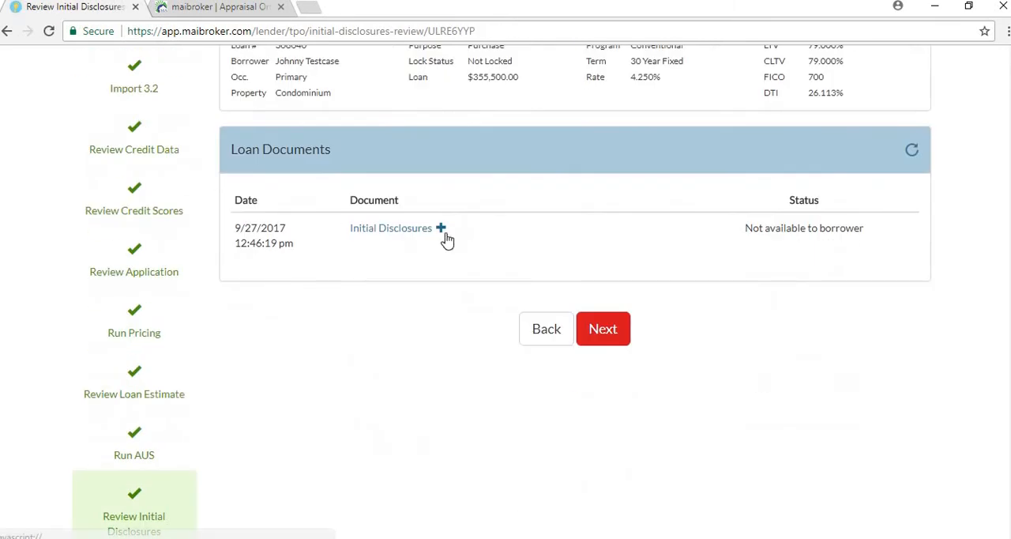
click(440, 229)
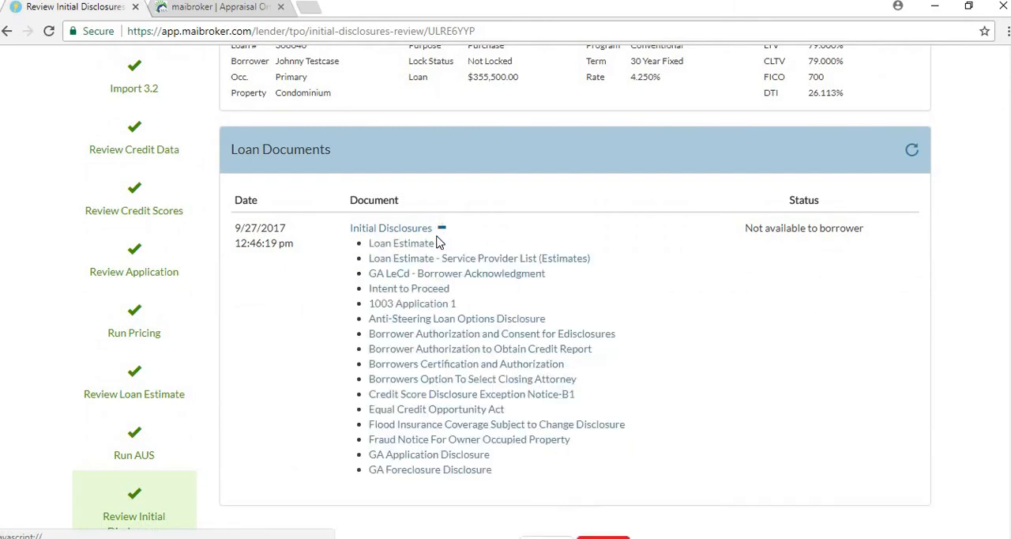
scroll(440, 237, down, 1)
scroll(440, 341, down, 2)
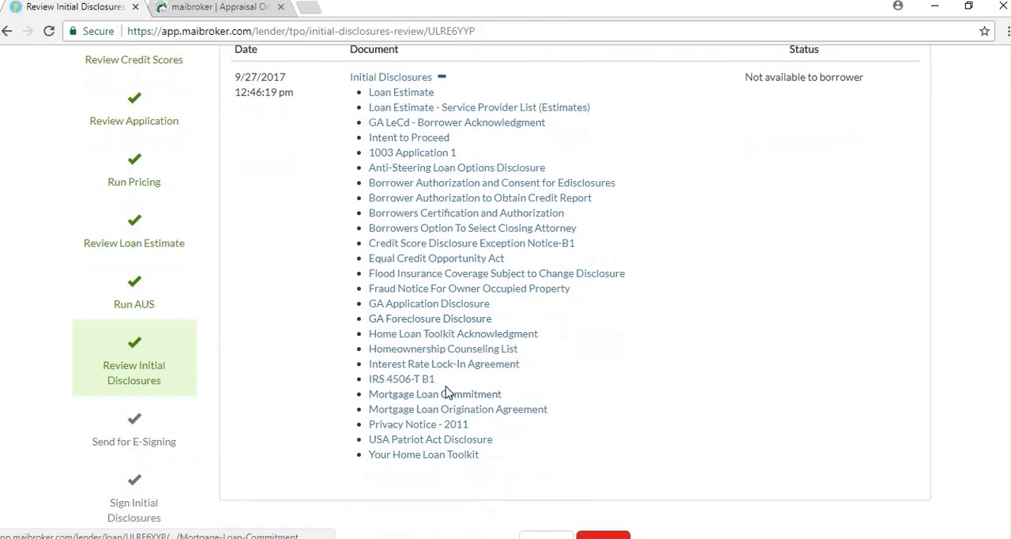
View the Intent to Proceed document, close it, and look through the remaining documents in the initial disclosures
scroll(451, 447, up, 2)
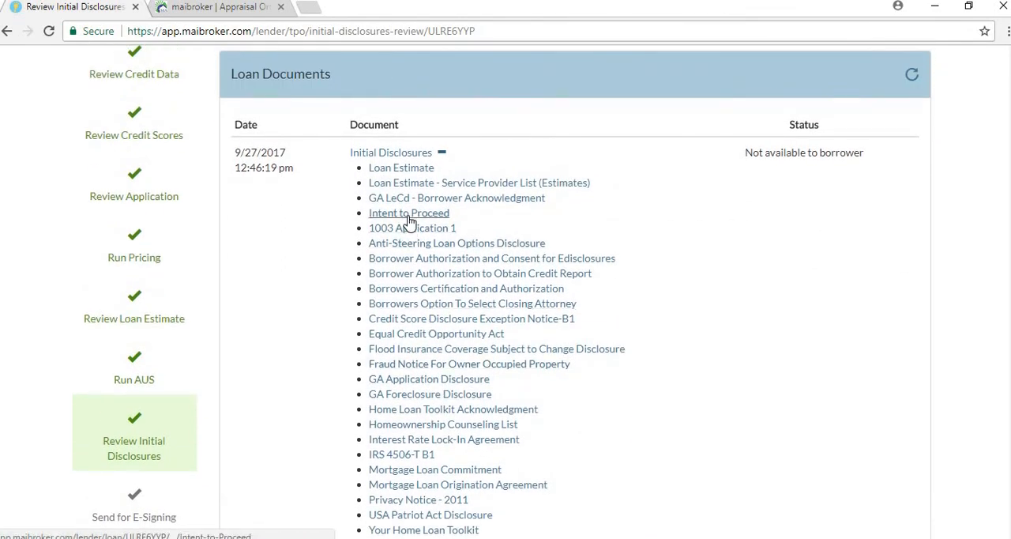
click(409, 221)
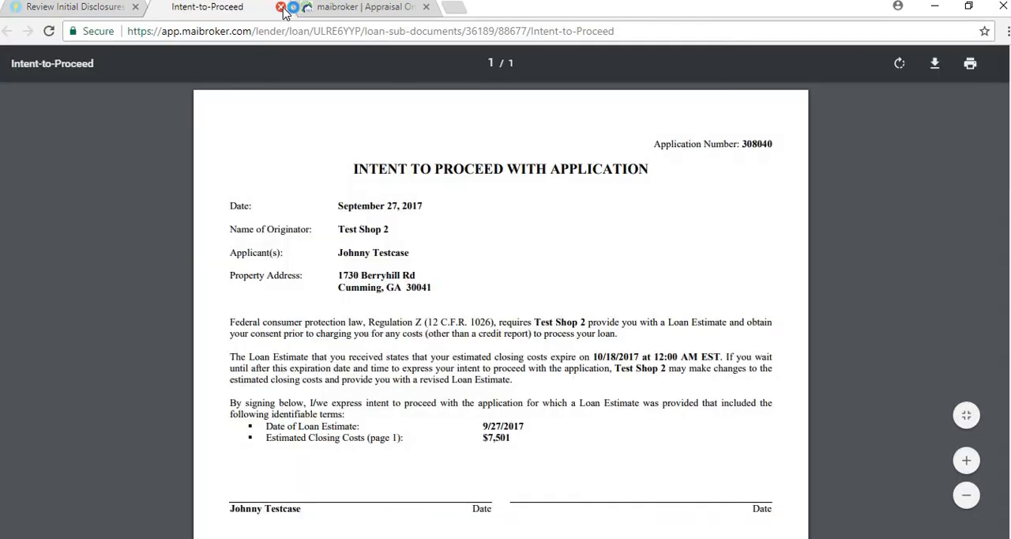
click(280, 7)
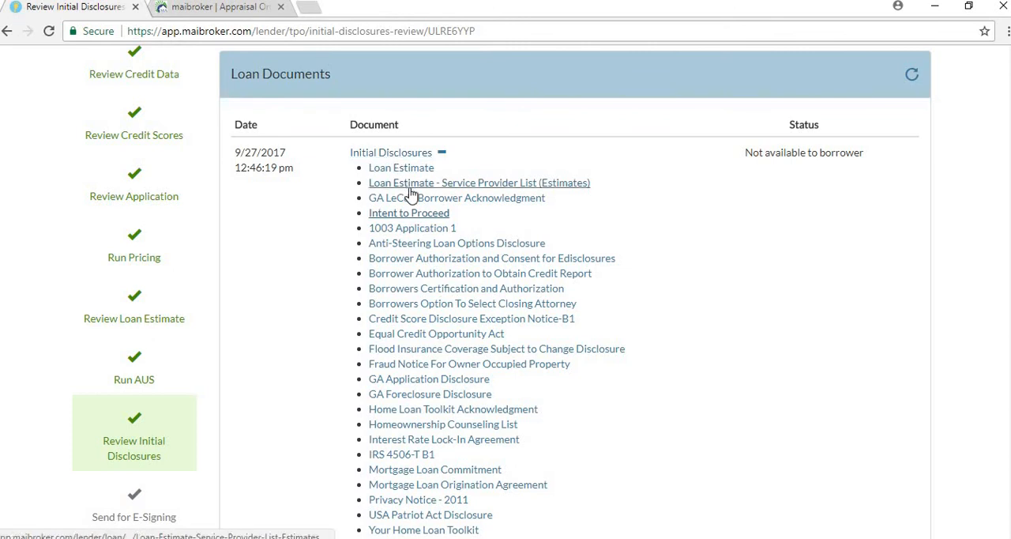
scroll(416, 227, down, 1)
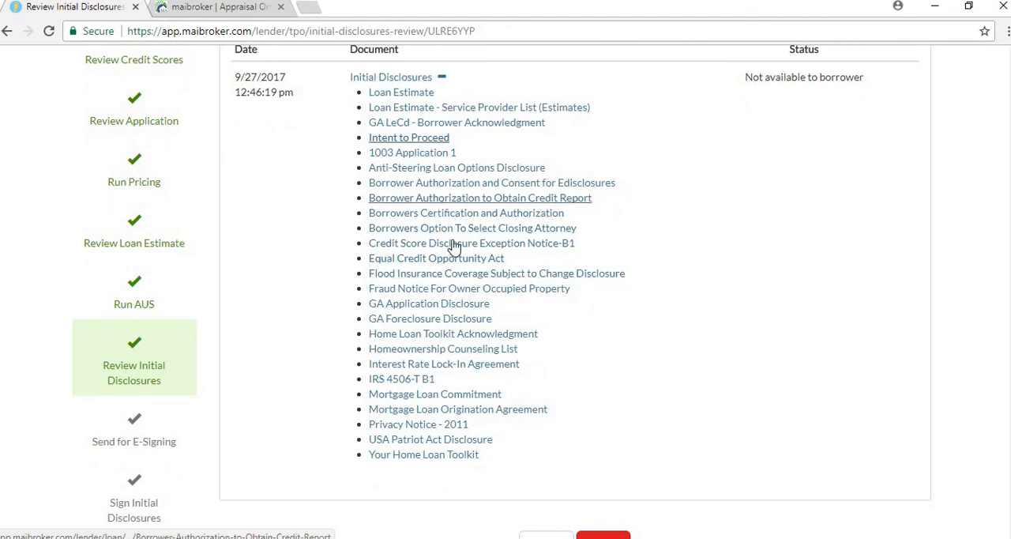
scroll(458, 249, down, 1)
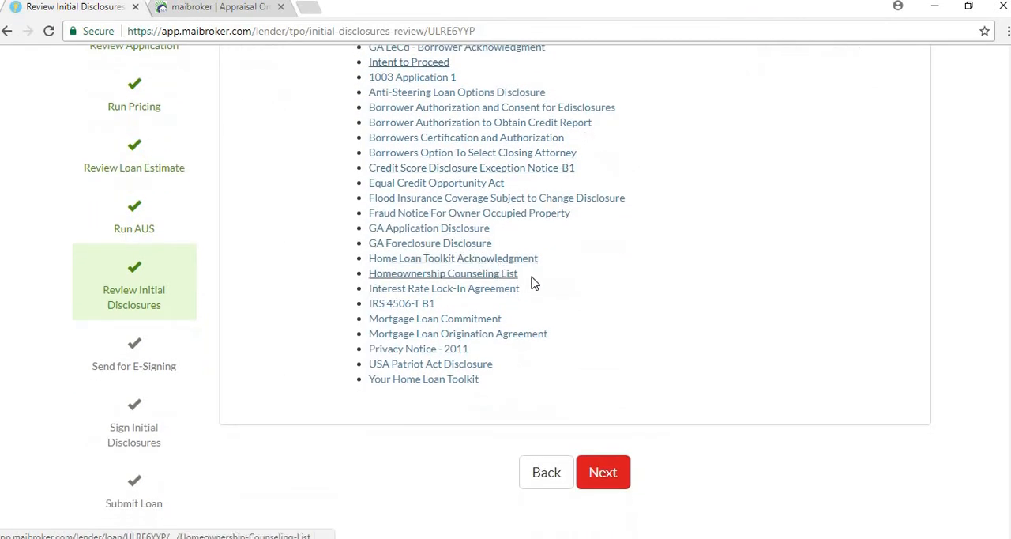
scroll(552, 355, up, 1)
scroll(597, 442, down, 1)
Accept the initial disclosures and send them for e-signing, keeping the borrower's prefilled email
click(603, 471)
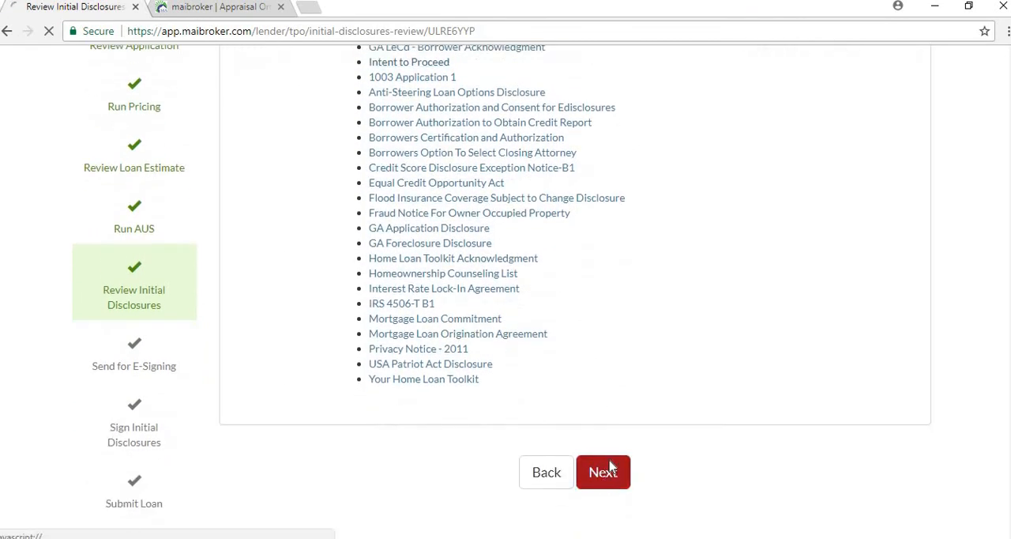
scroll(622, 418, down, 1)
scroll(624, 409, down, 1)
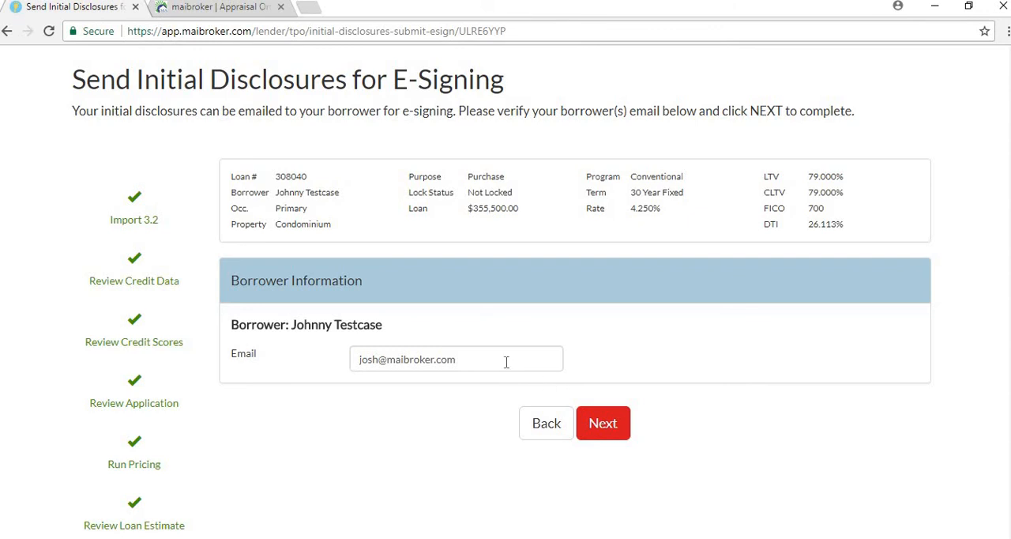
click(605, 426)
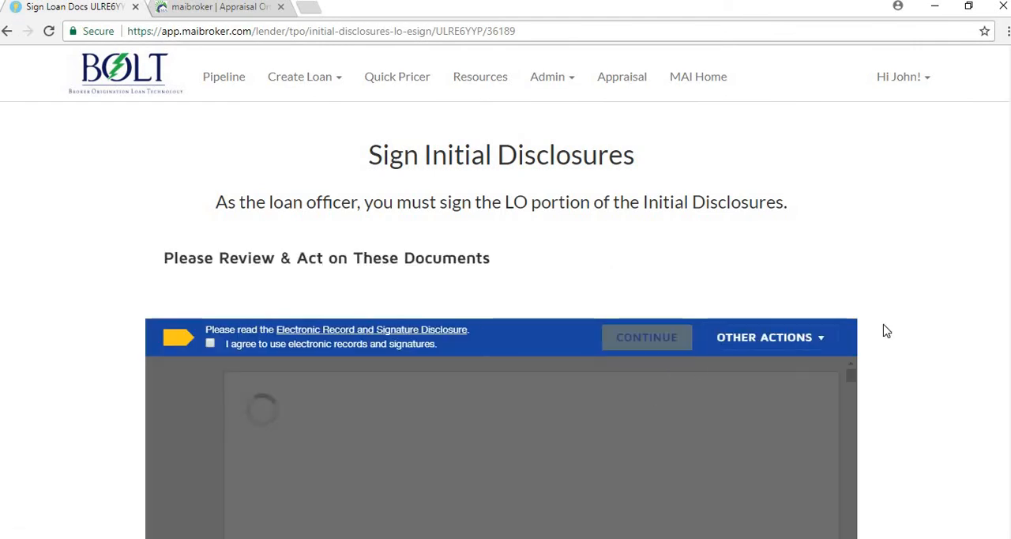
Agree to use electronic records and signatures for the initial disclosures and continue to the documents
scroll(882, 332, down, 2)
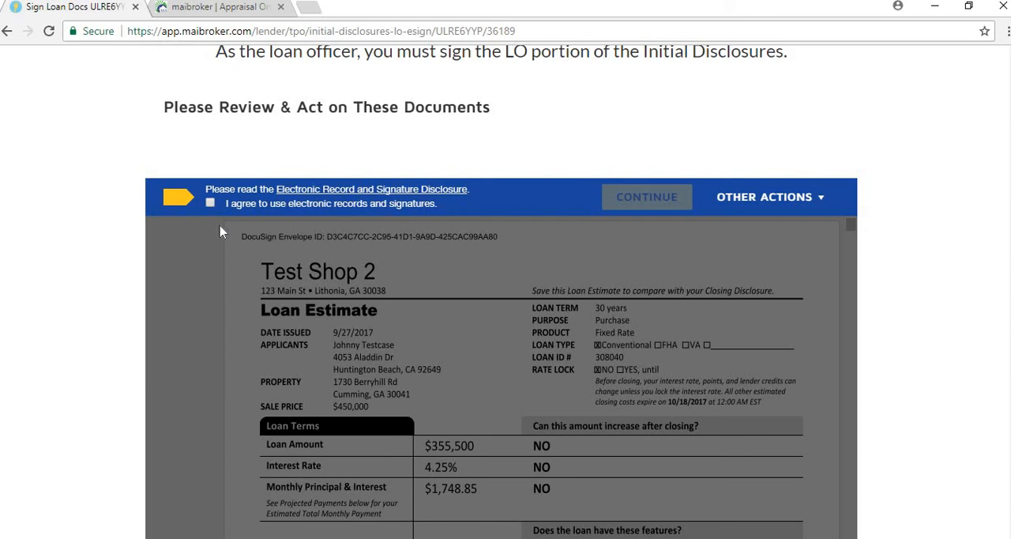
scroll(222, 233, up, 2)
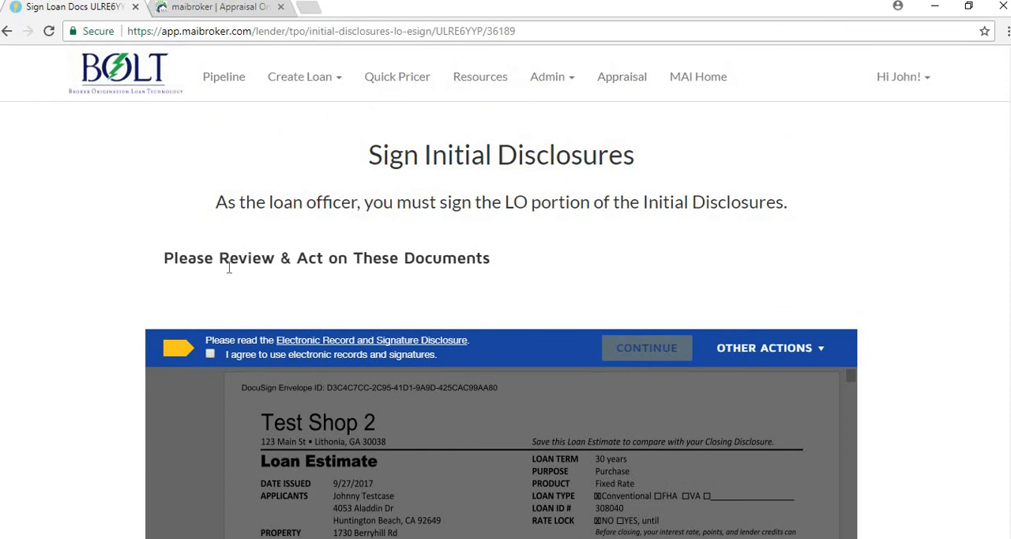
scroll(227, 313, down, 1)
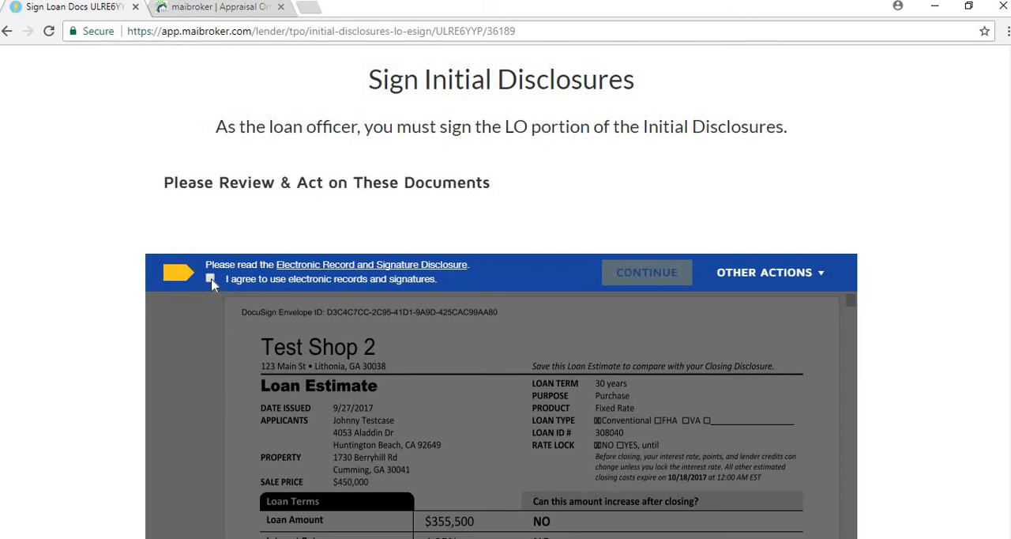
click(211, 280)
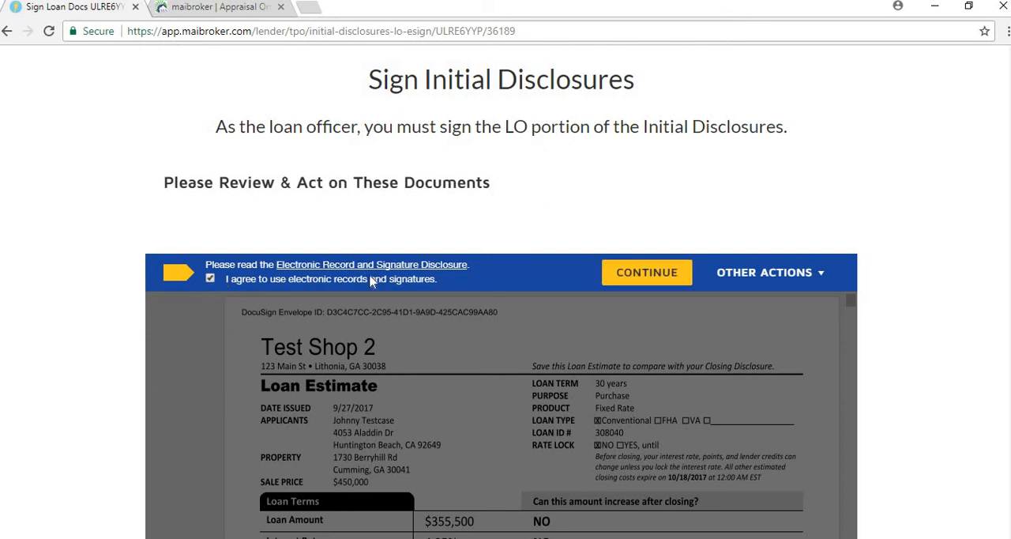
click(631, 273)
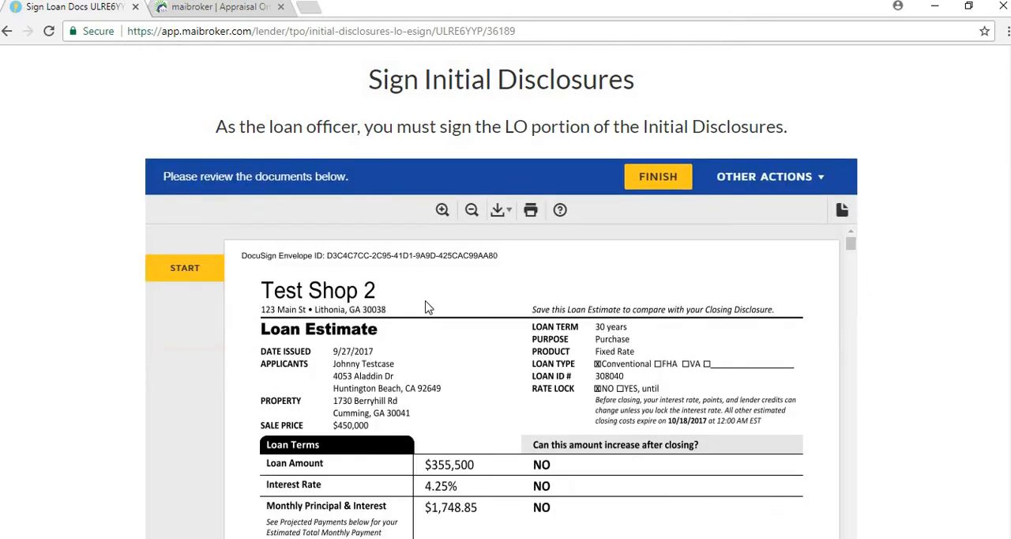
Sign every required loan officer signature field in the initial disclosures and finish the signing session
click(186, 270)
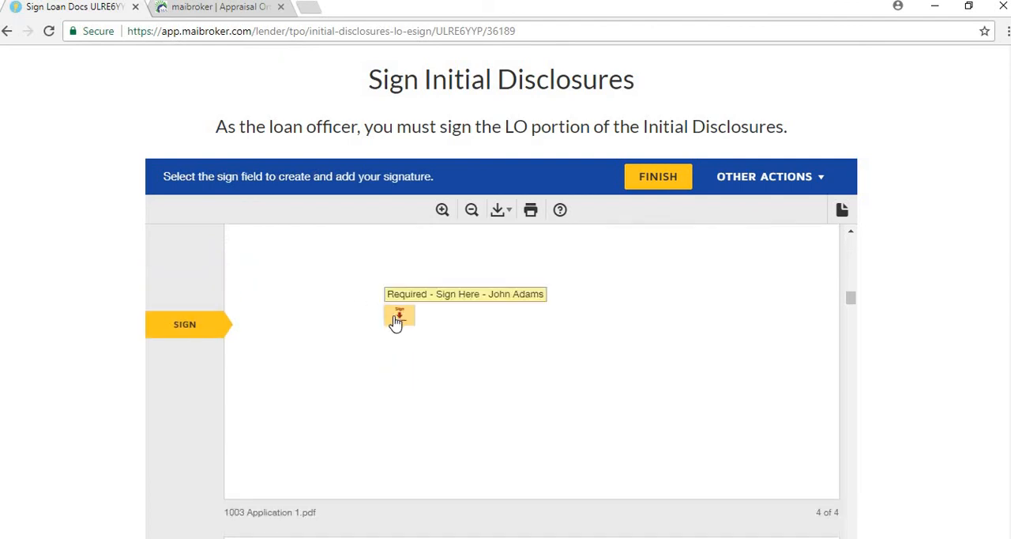
click(398, 319)
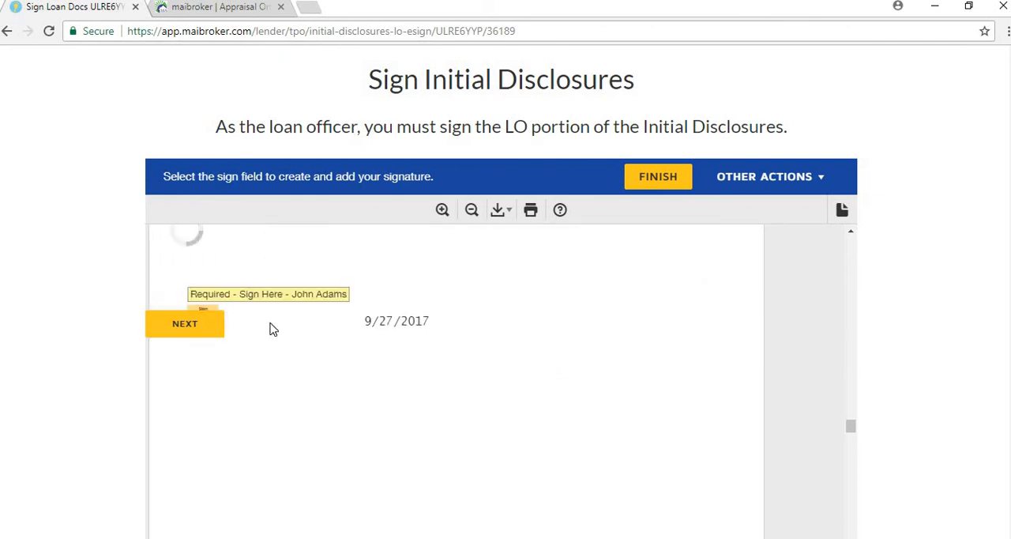
scroll(252, 321, down, 1)
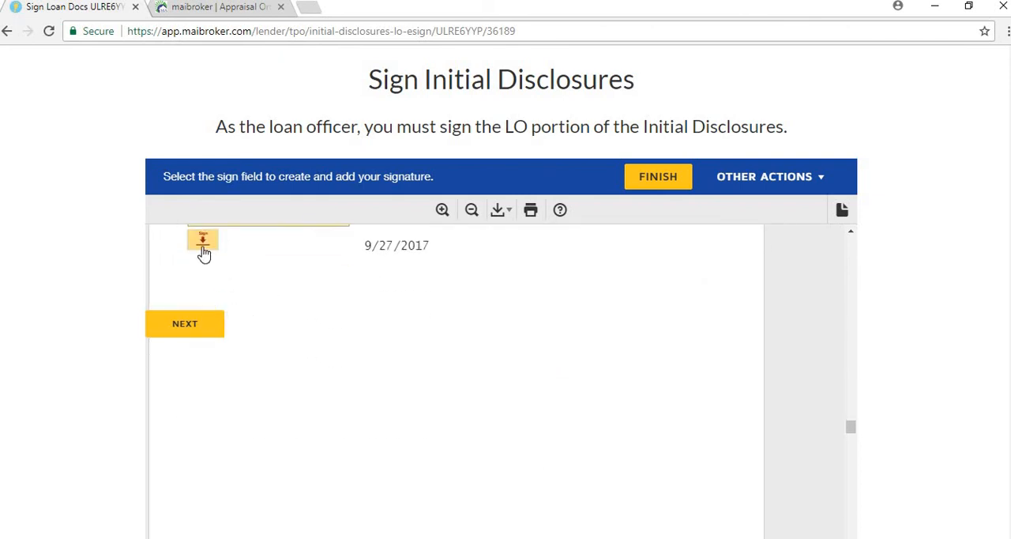
click(203, 248)
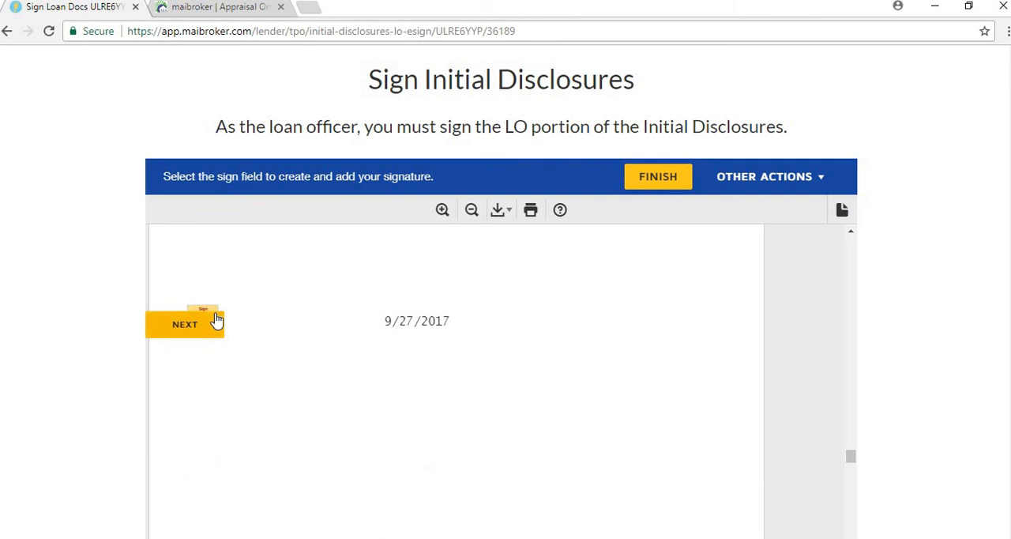
scroll(214, 292, down, 1)
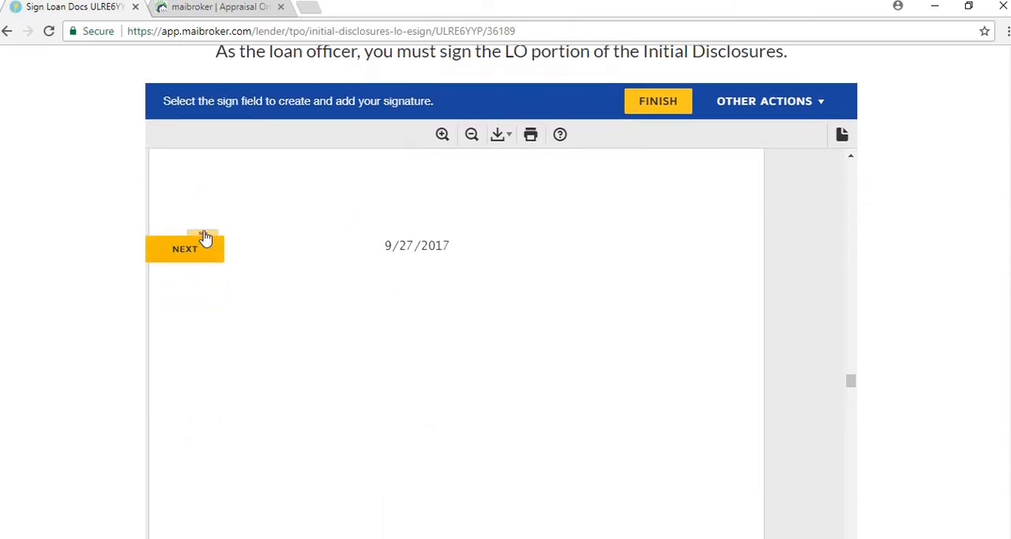
click(207, 242)
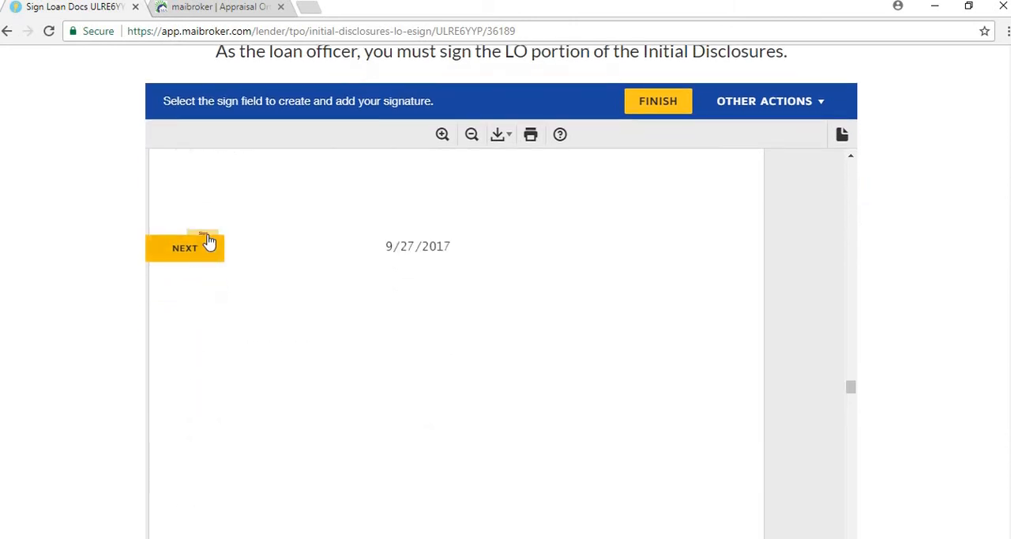
click(209, 240)
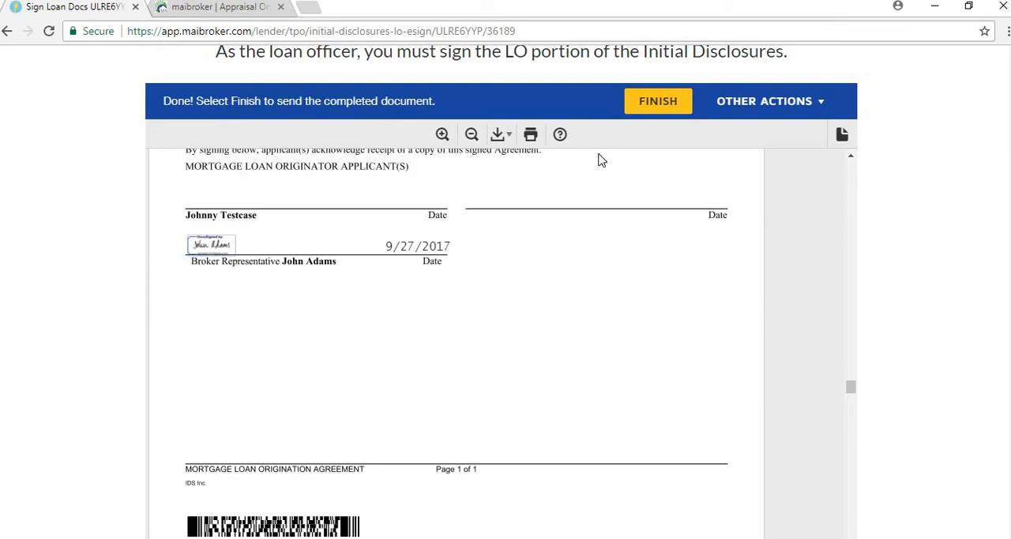
scroll(675, 122, up, 1)
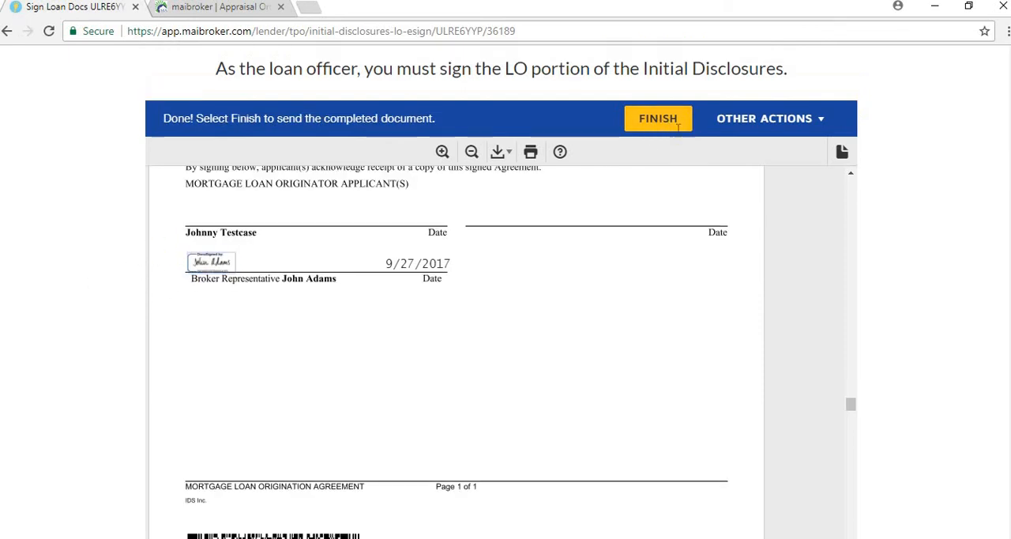
click(669, 178)
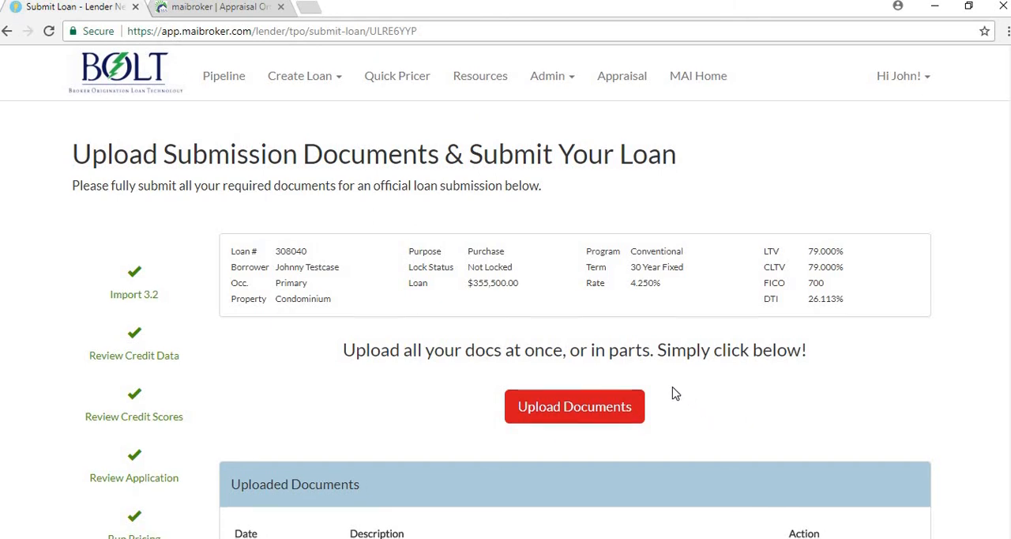
Look over the loan workflow checklist and the document upload section of the loan submission page
scroll(600, 383, down, 4)
scroll(181, 244, up, 2)
scroll(208, 256, down, 3)
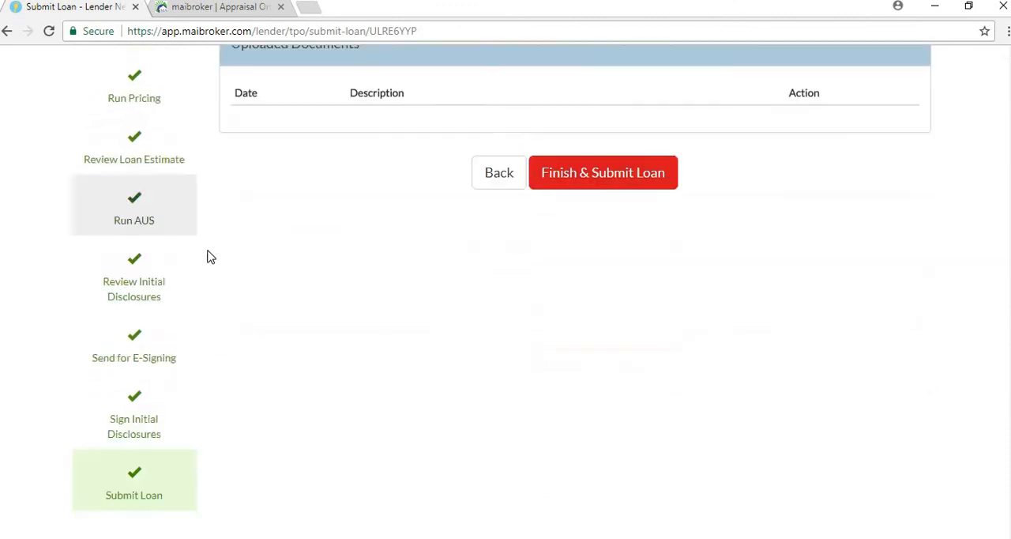
scroll(183, 332, up, 3)
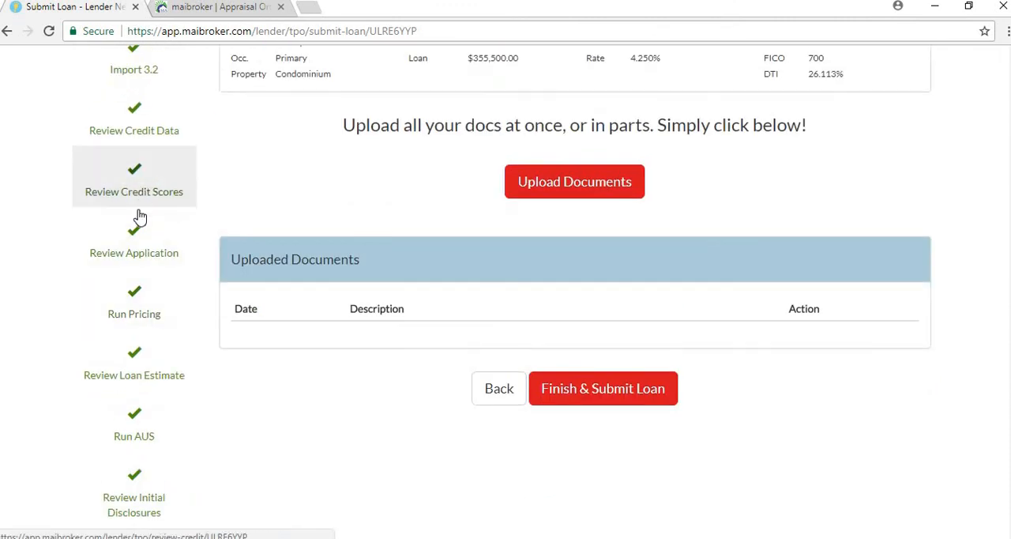
scroll(136, 332, down, 3)
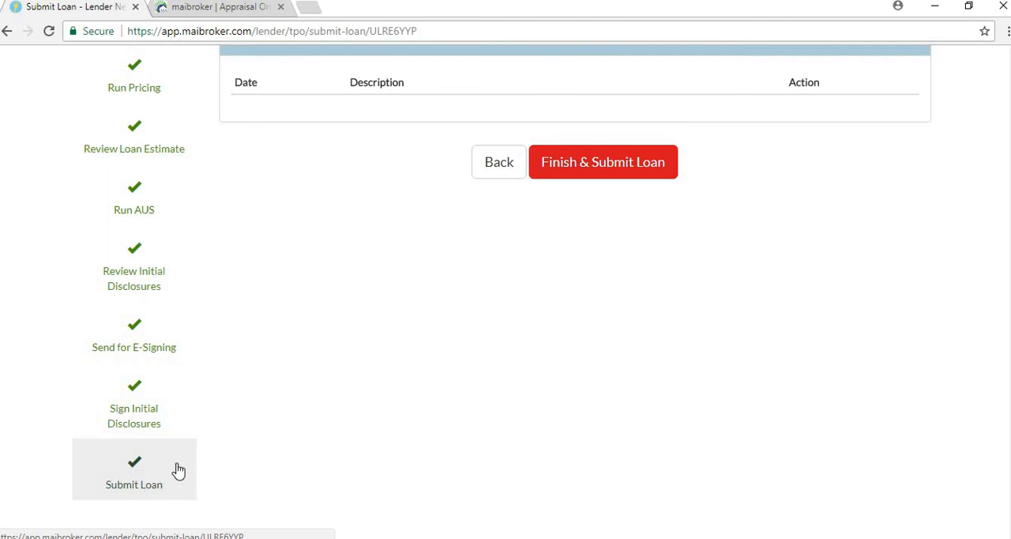
scroll(535, 351, up, 3)
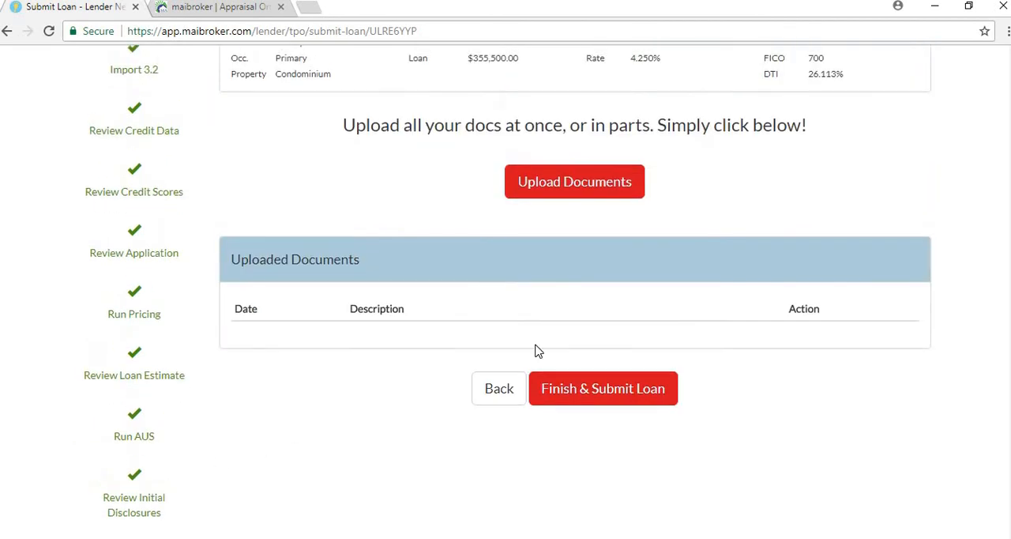
scroll(545, 344, up, 2)
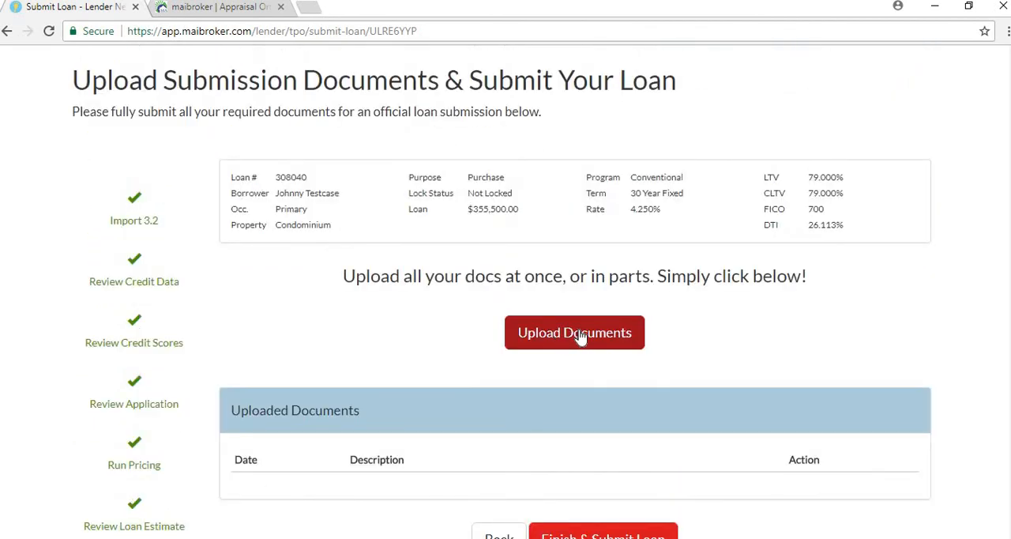
Upload the file Submission package.pdf to the loan with the description "Submission package - full"
click(582, 334)
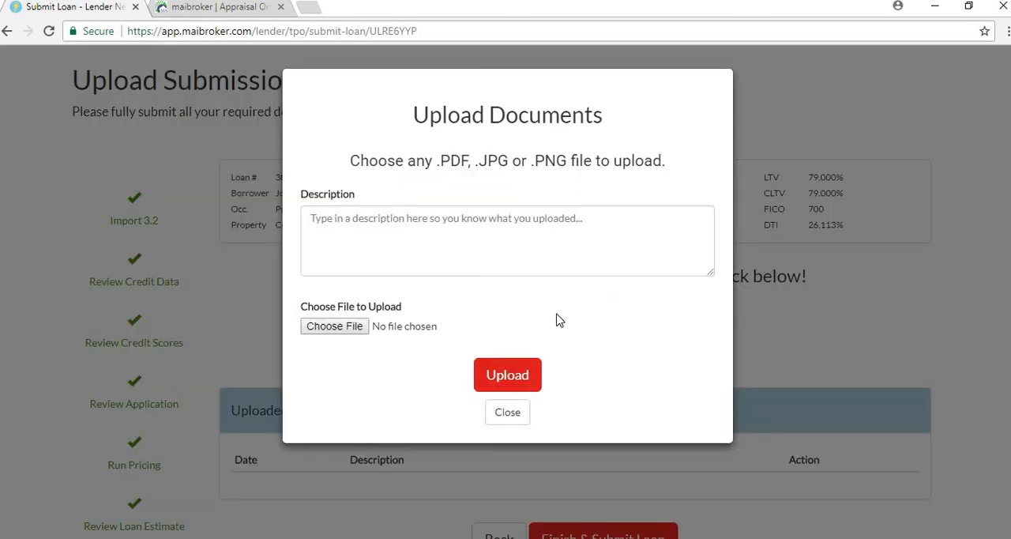
click(336, 328)
click(190, 133)
key(Return)
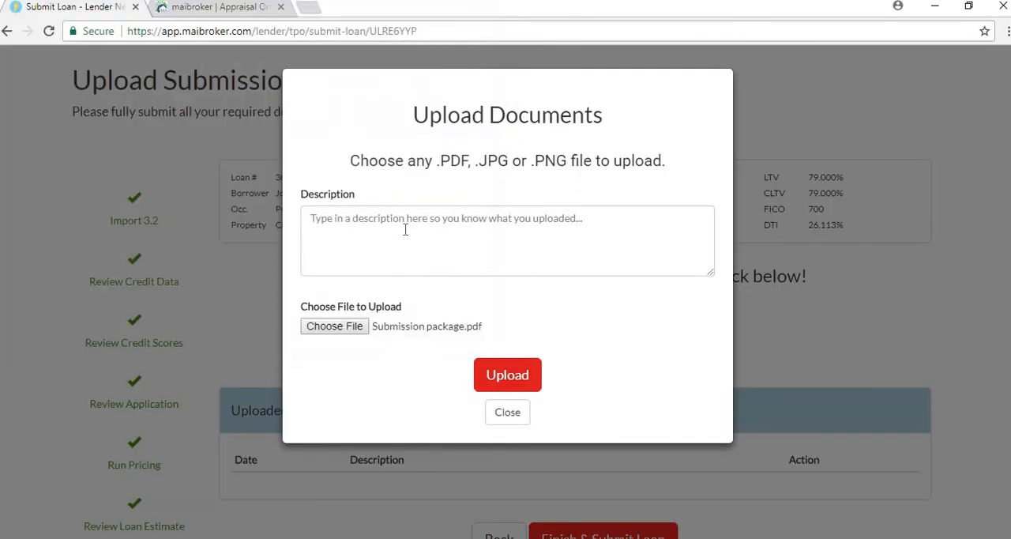
click(405, 229)
text(Su)
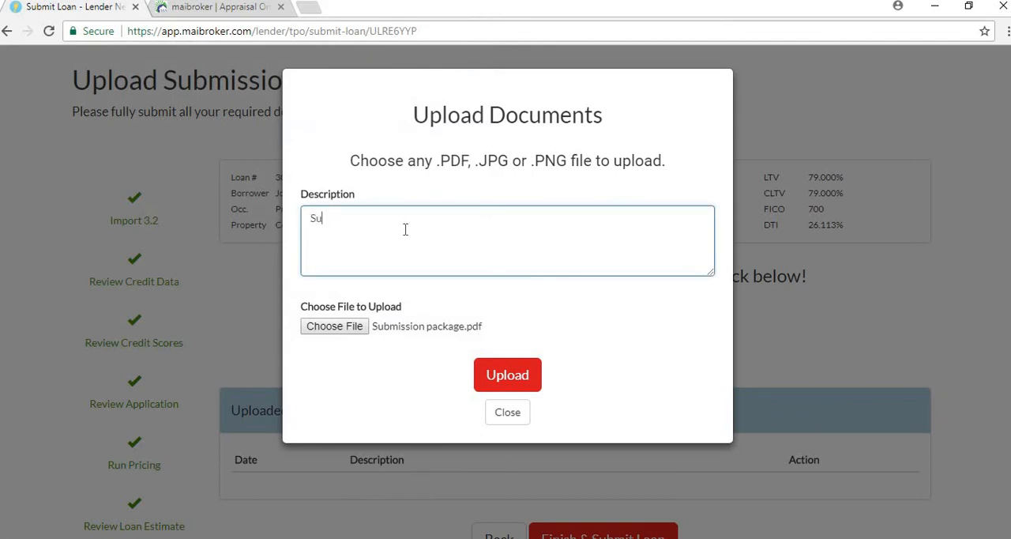
text(bmission package - full)
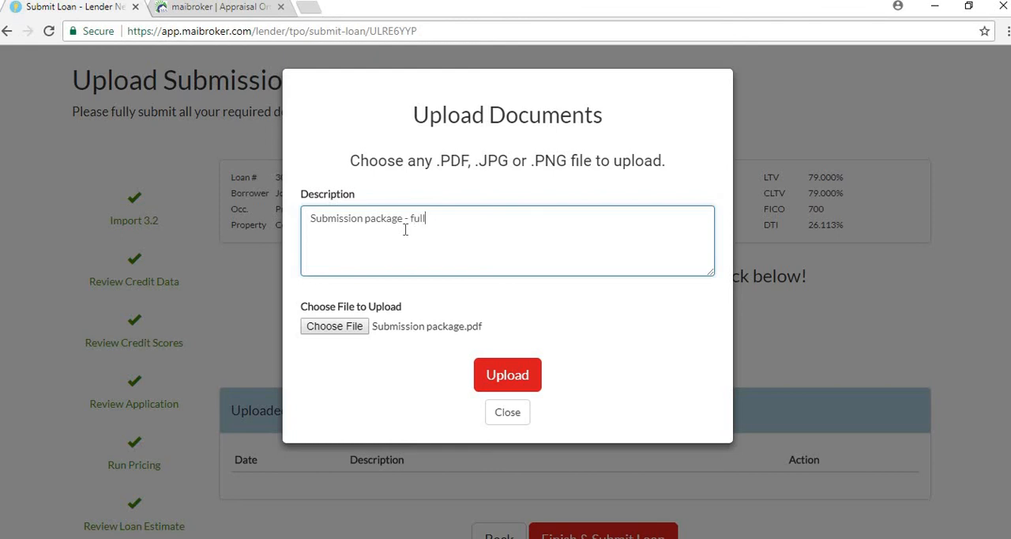
click(494, 379)
Submit the loan for review, read through the submission confirmation, and mark it as finished
scroll(394, 368, down, 3)
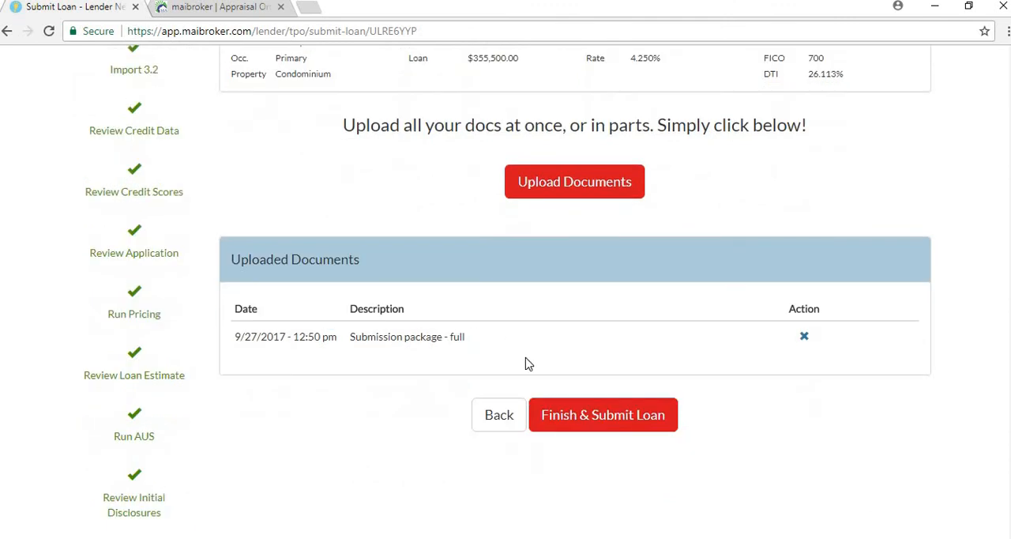
click(596, 417)
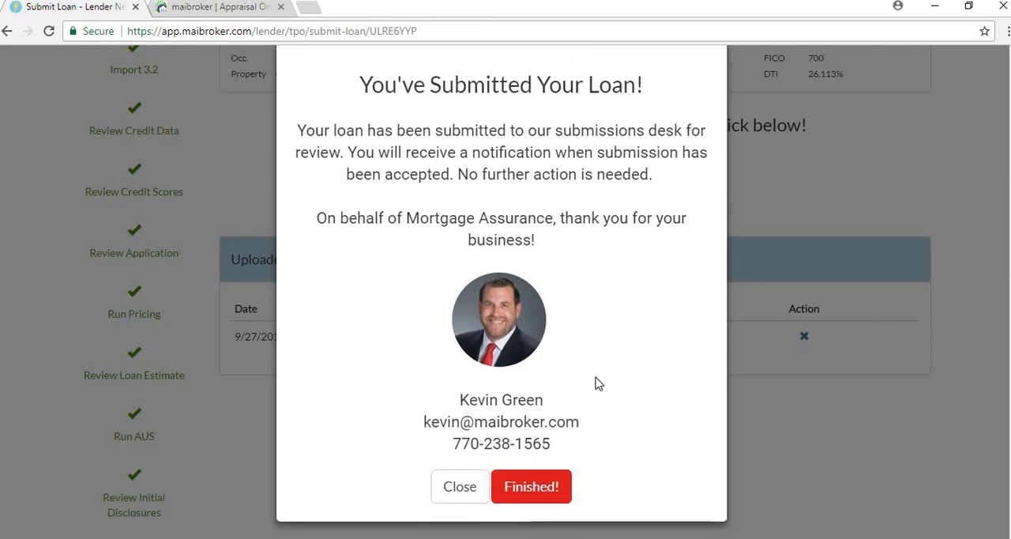
scroll(595, 379, up, 1)
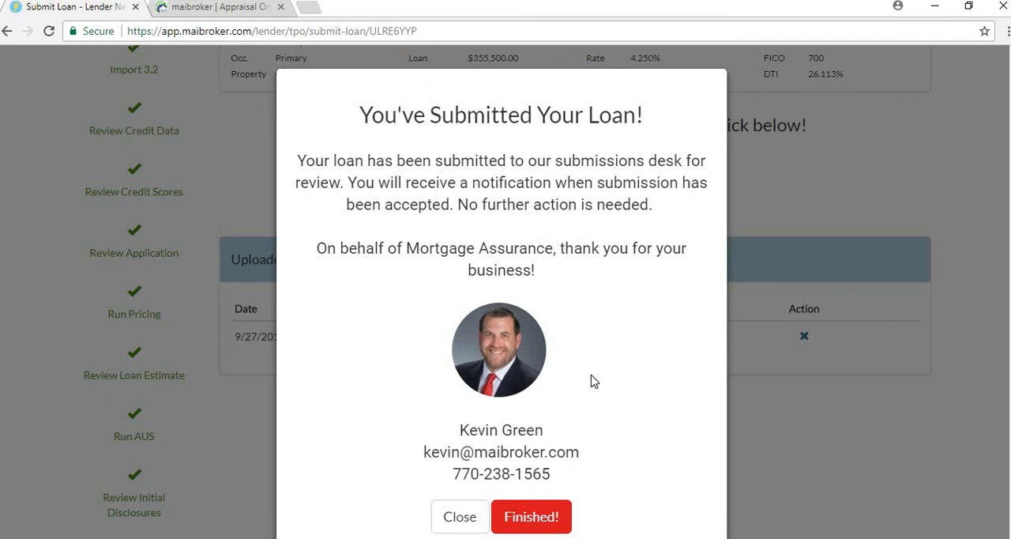
scroll(541, 351, down, 1)
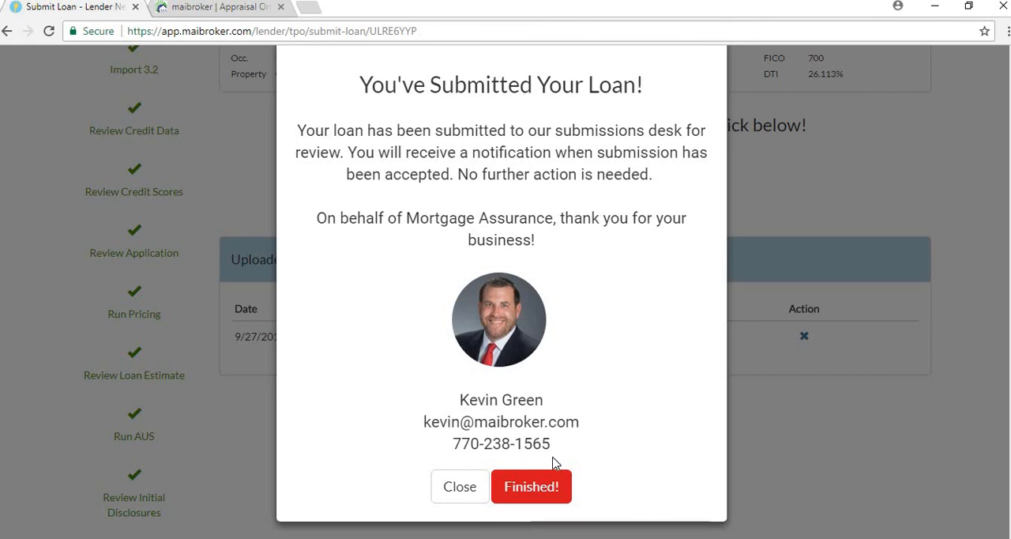
click(540, 490)
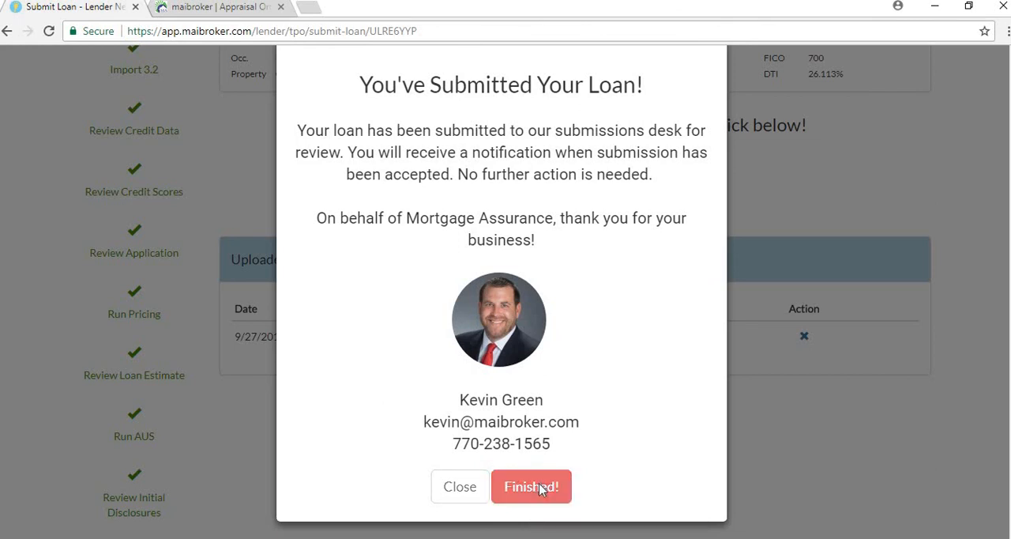